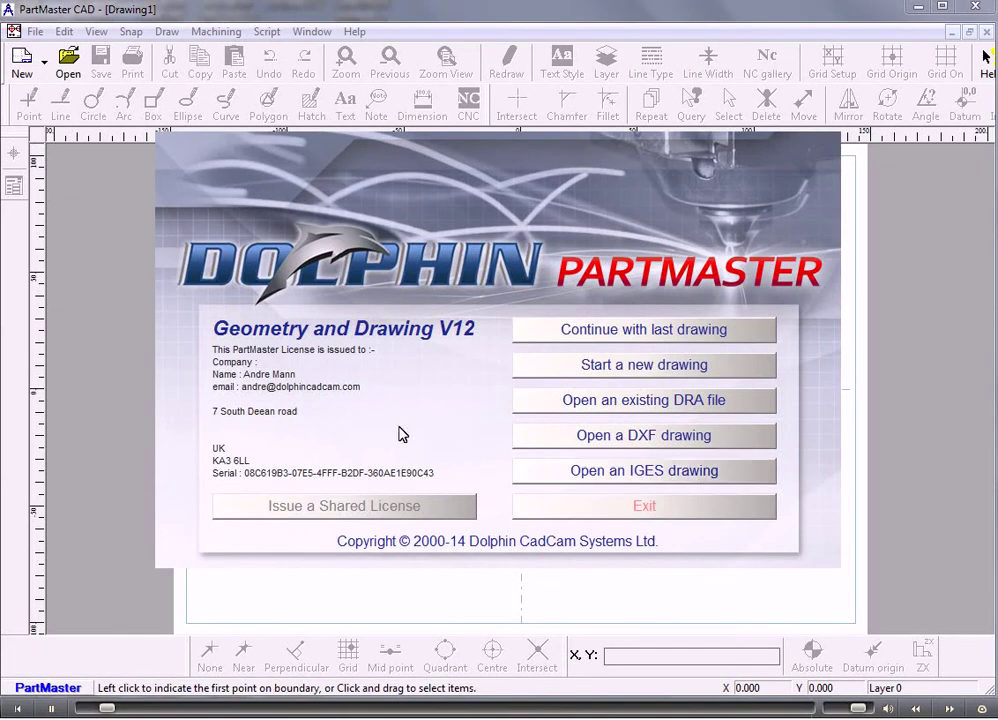
Start opening a DXF drawing and browse to the CAD folder inside Drawings > Examples.
click(626, 443)
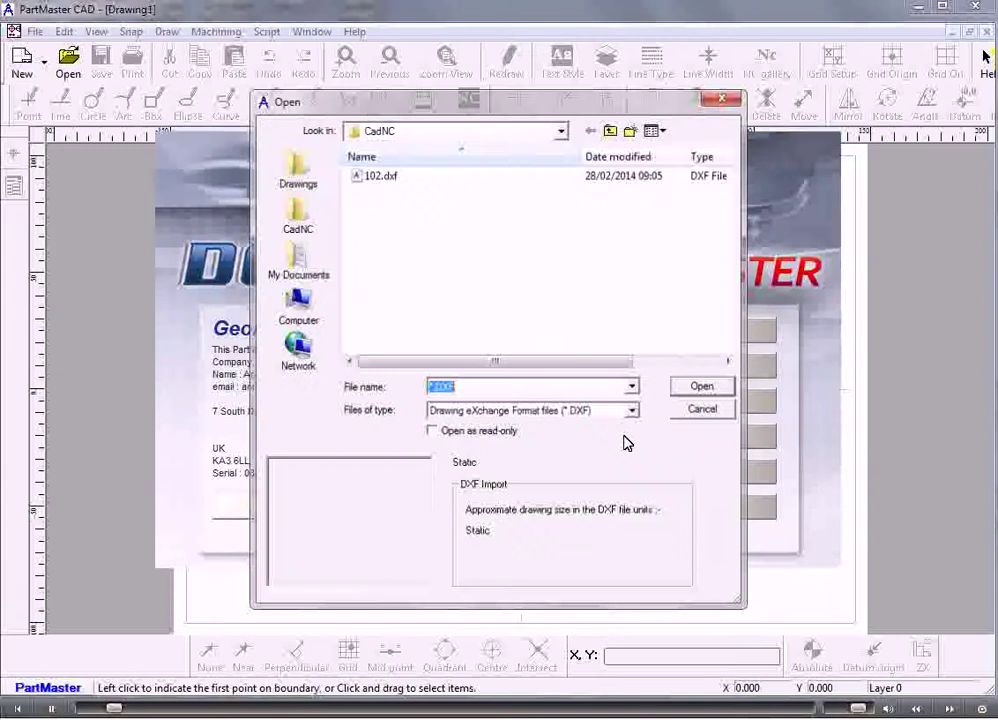
click(562, 130)
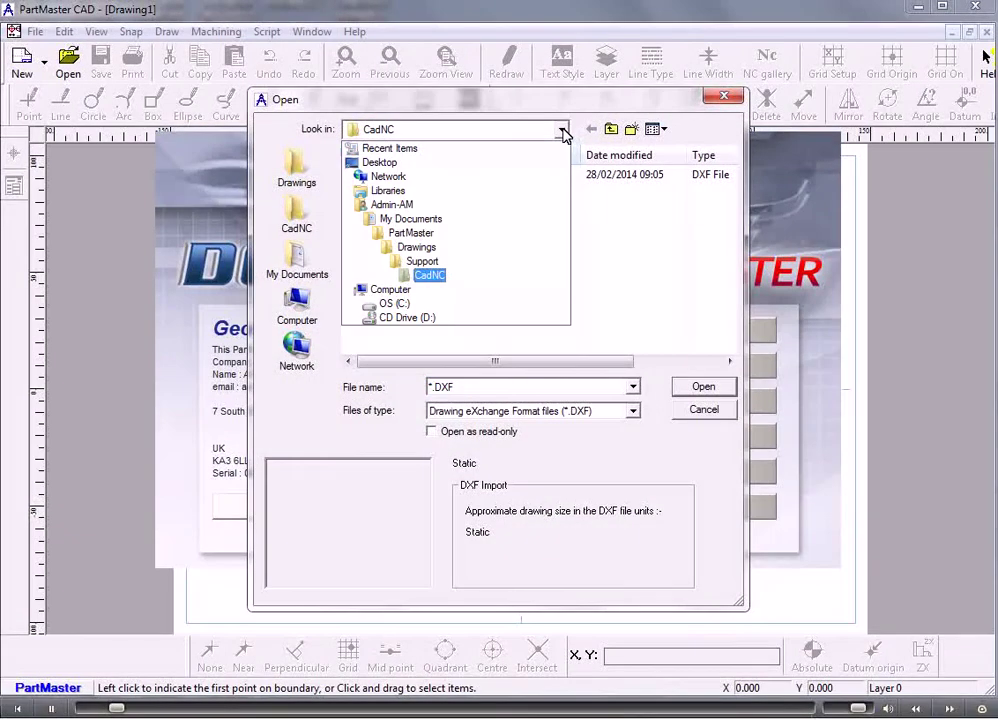
click(412, 246)
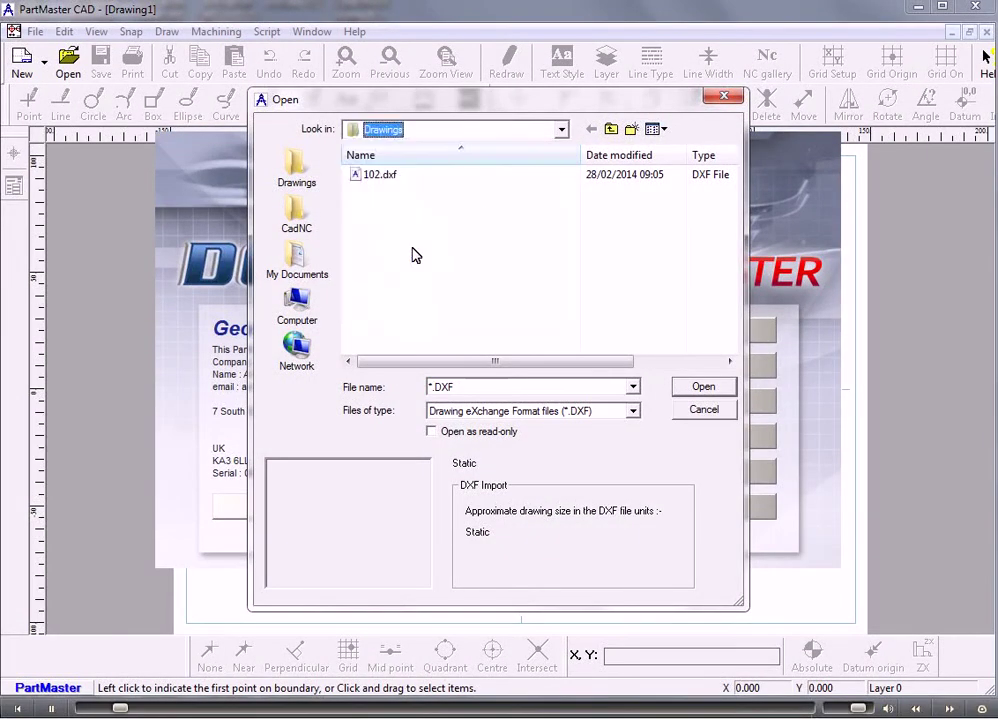
scroll(456, 273, down, 5)
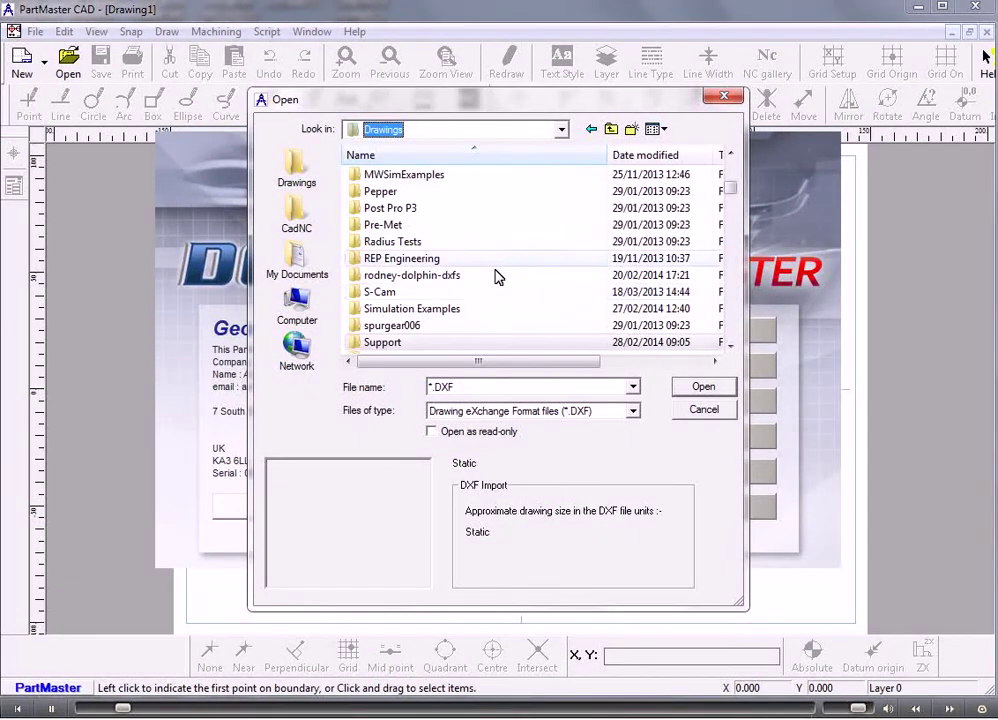
scroll(513, 266, up, 2)
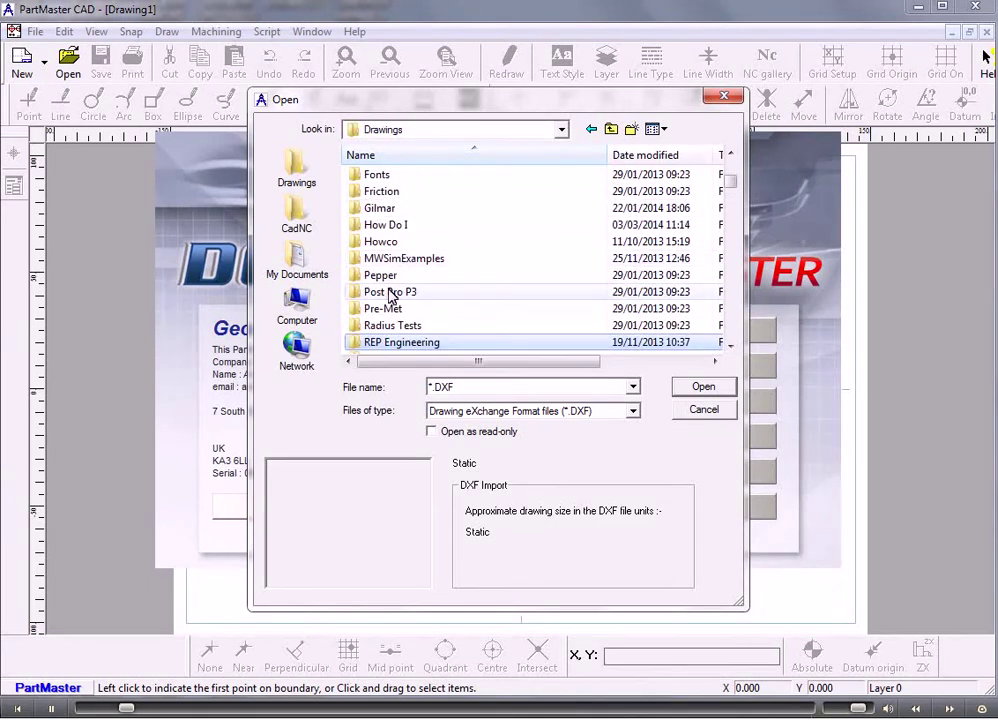
scroll(477, 236, up, 2)
double_click(390, 246)
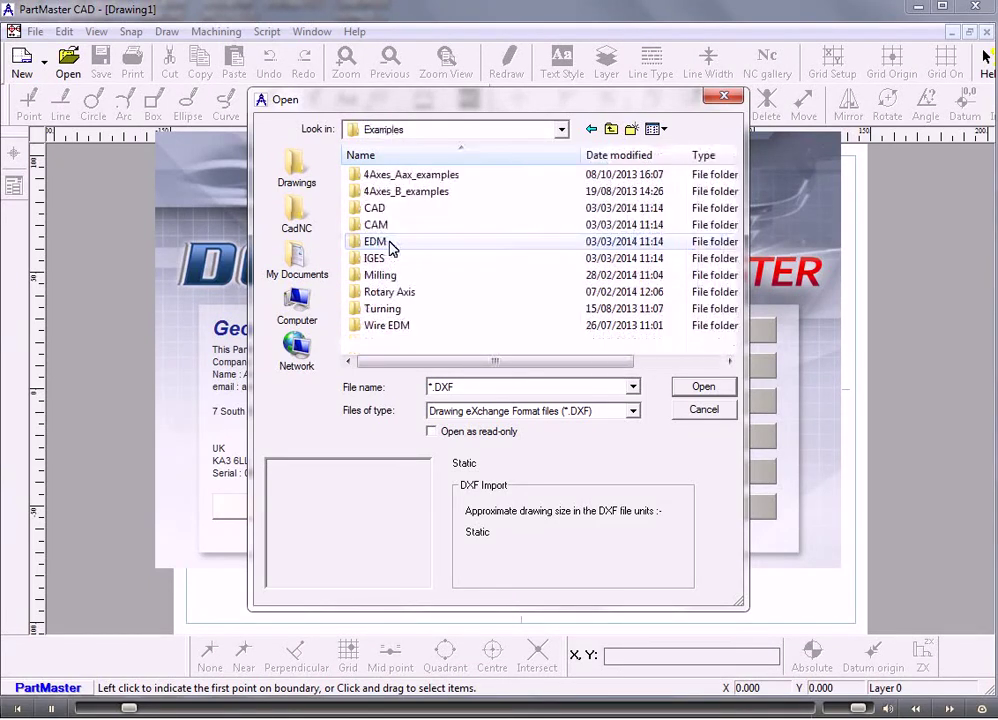
double_click(378, 207)
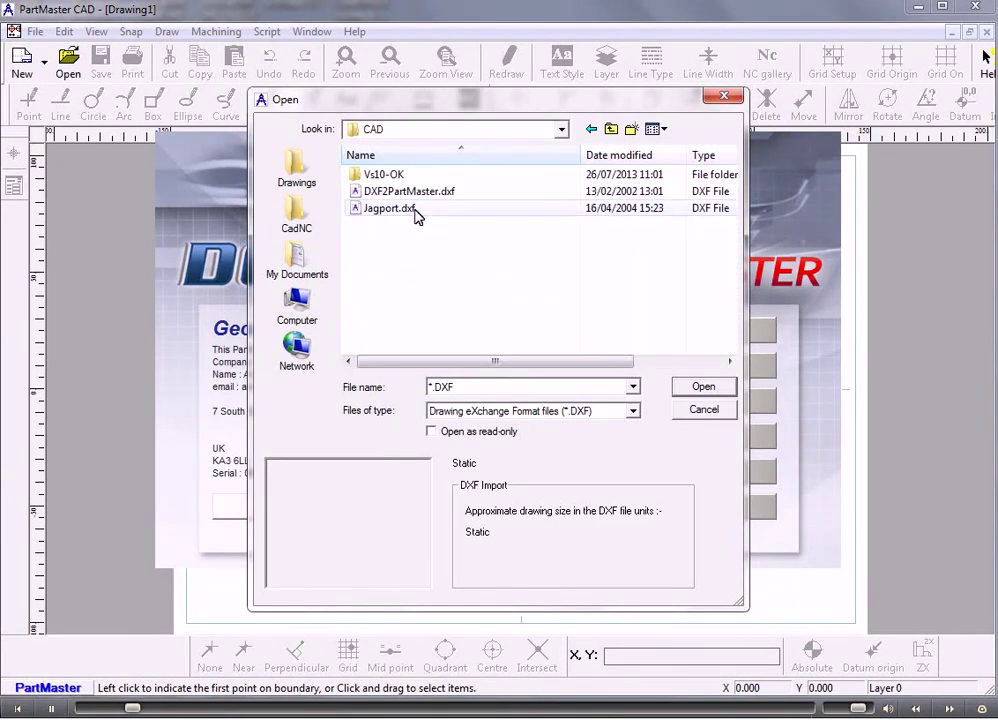
Import DXF2PartMaster.dxf in mm, with polylines converted to lines and arcs and blocks expanded.
click(408, 192)
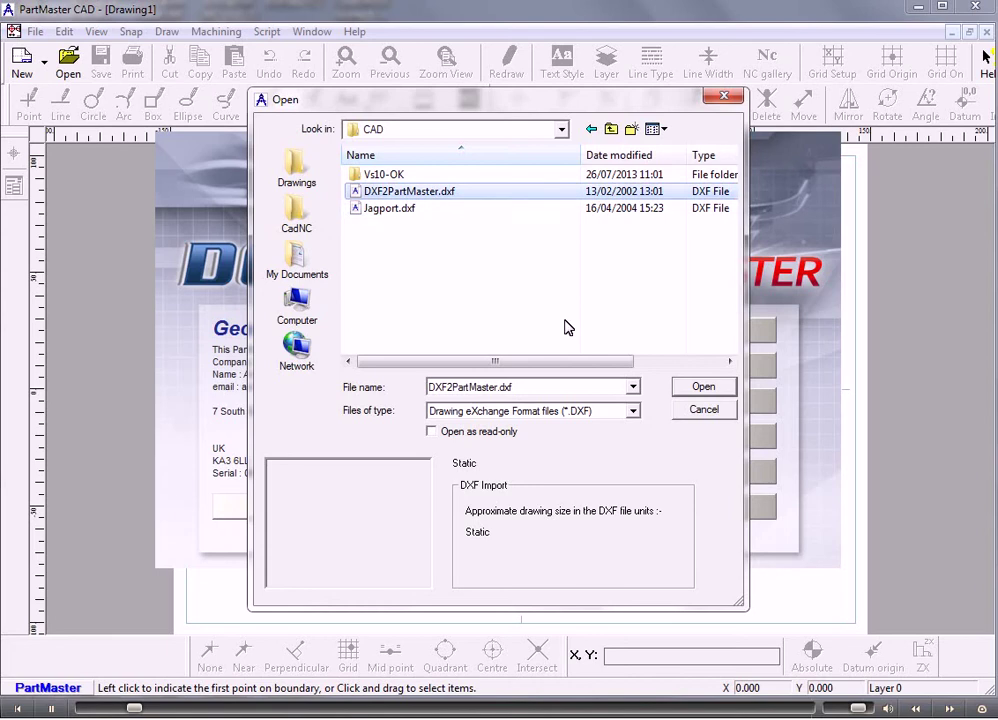
click(693, 387)
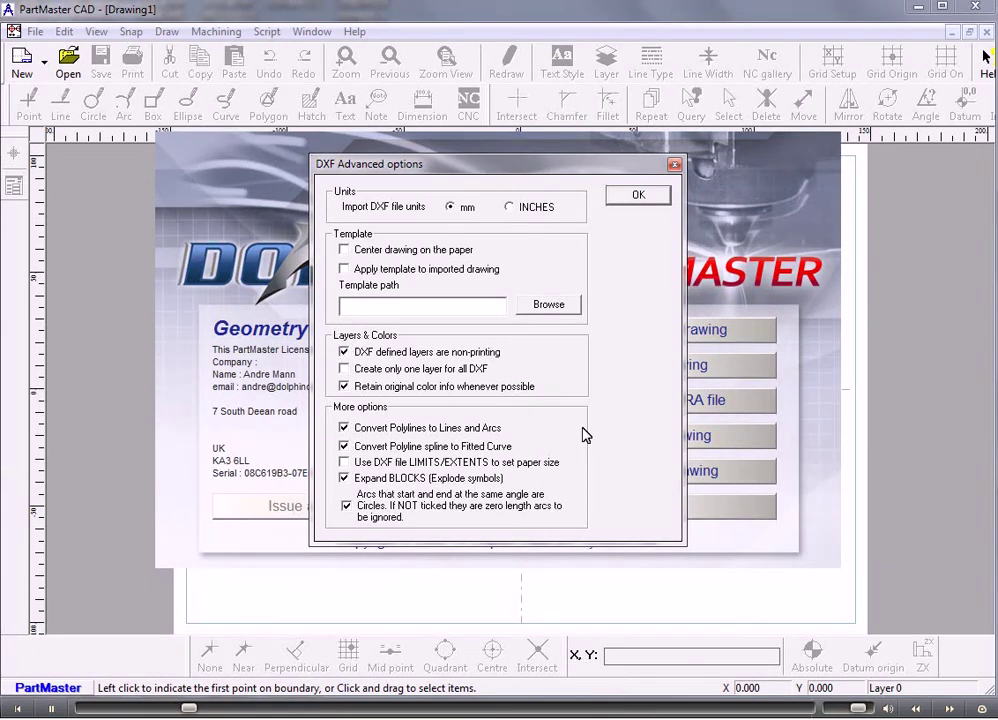
click(344, 428)
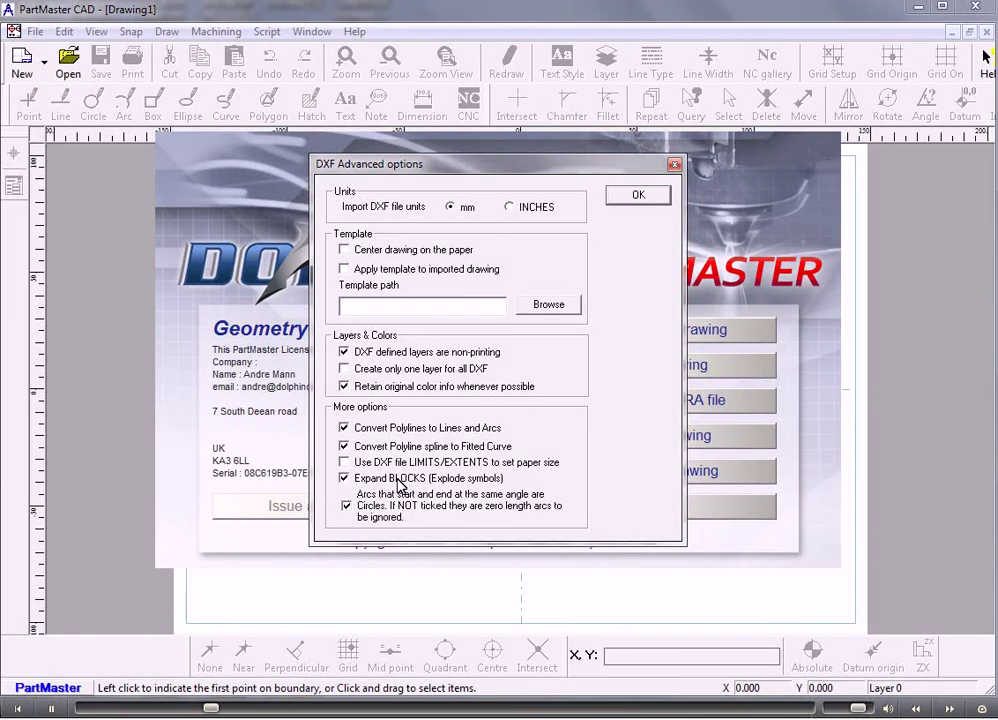
click(636, 197)
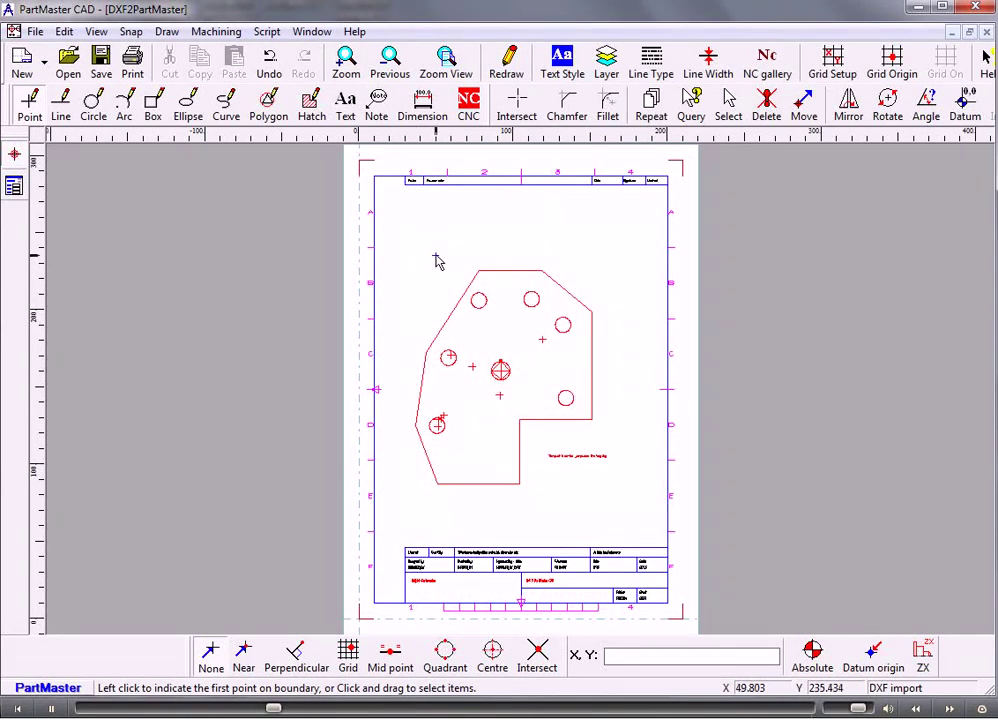
Delete the duplicate lines, arcs and circles from the imported drawing.
click(65, 33)
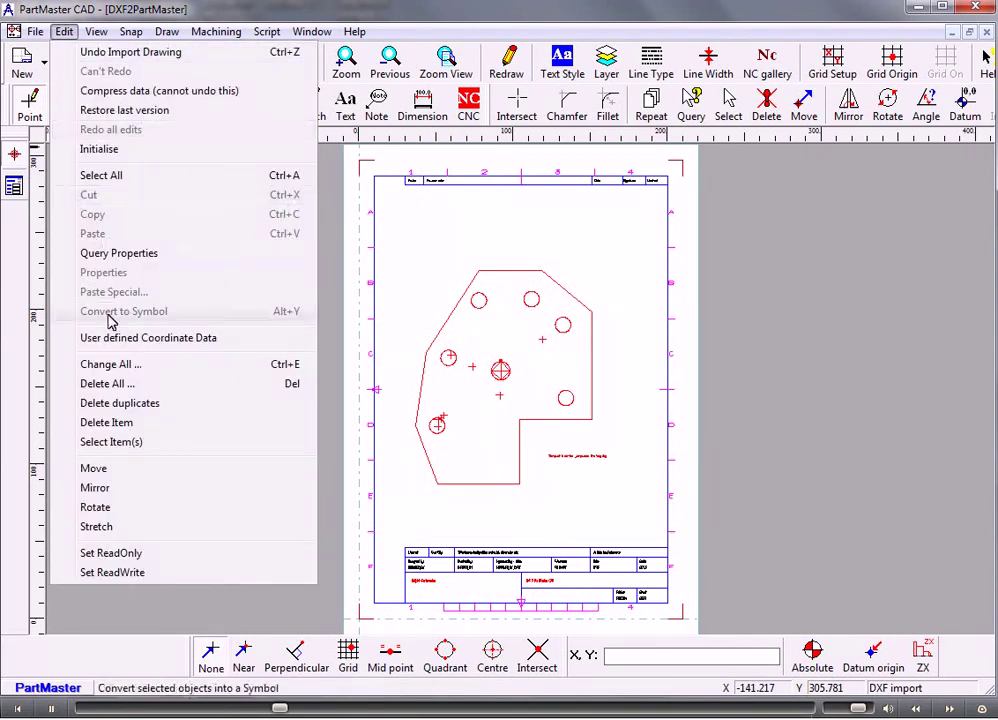
click(143, 405)
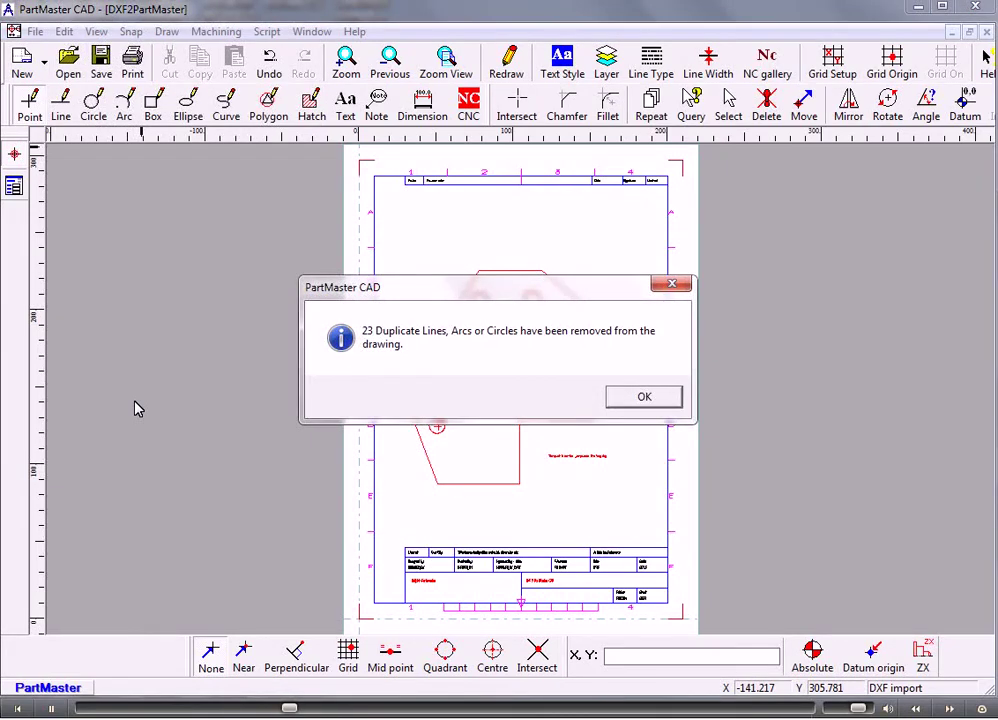
click(654, 400)
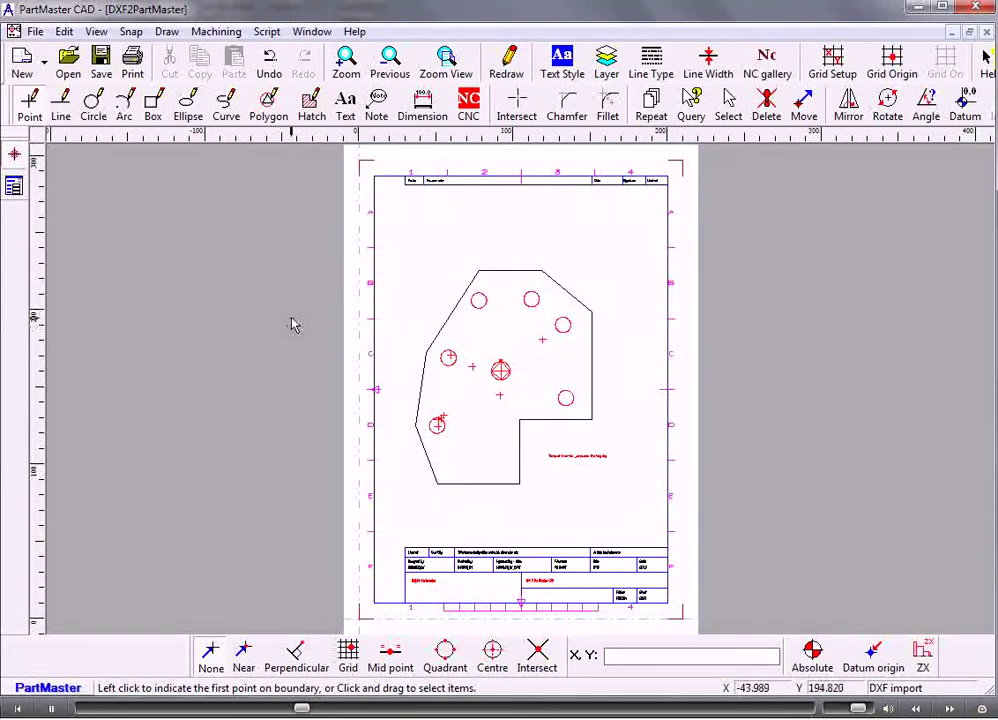
Create an intersection point where the plate's lowest horizontal edge and its rightmost vertical edge would meet if extended.
scroll(307, 320, up, 2)
scroll(307, 322, up, 2)
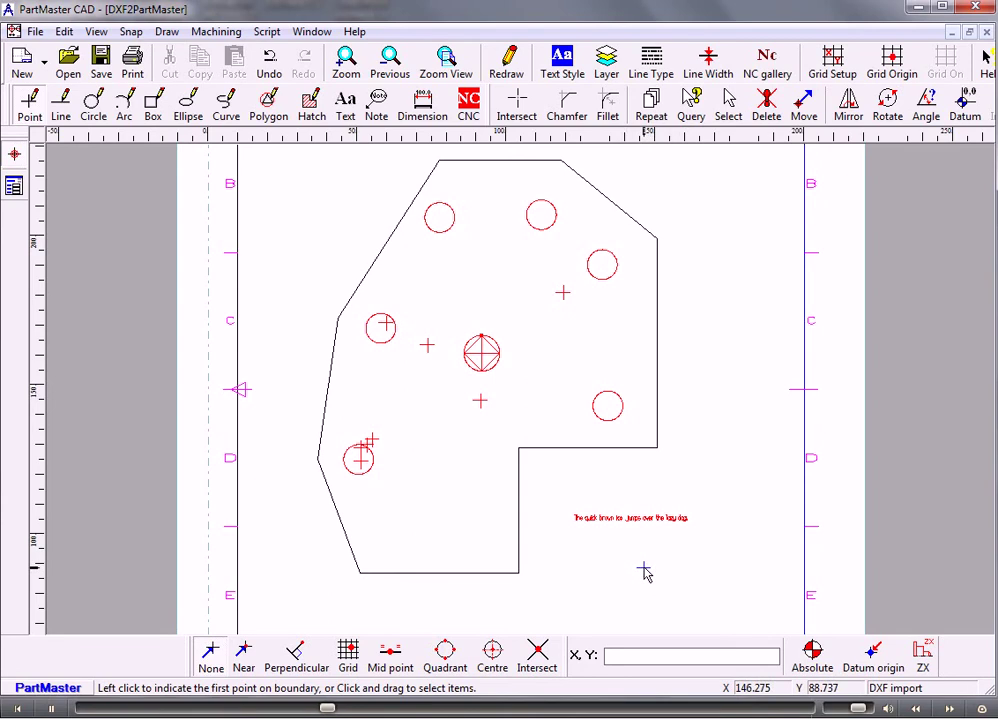
click(519, 106)
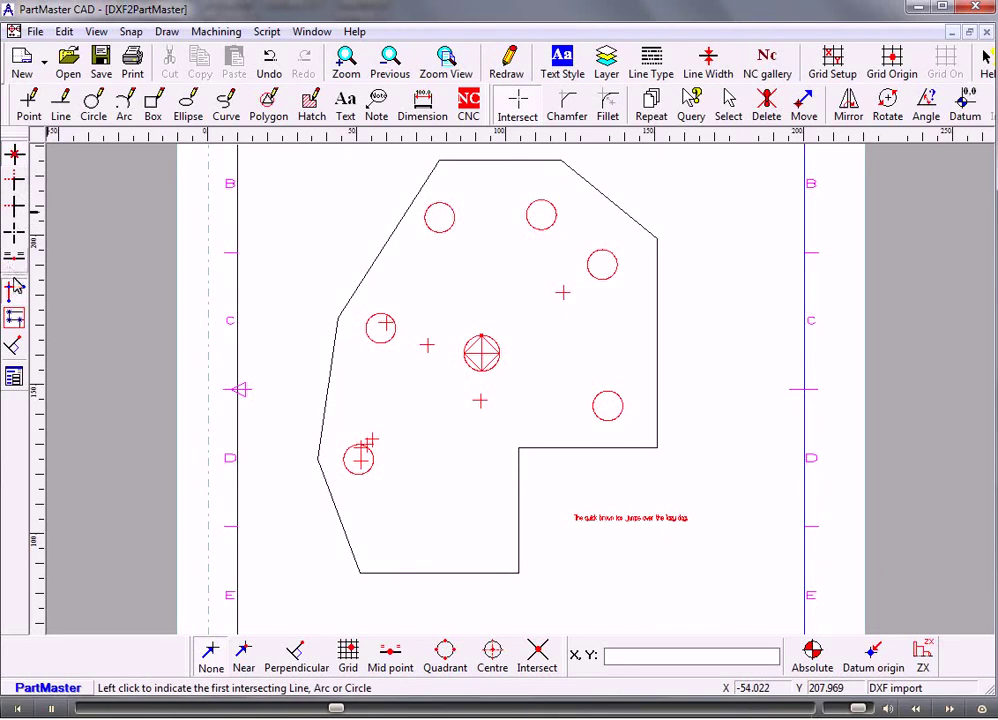
click(446, 572)
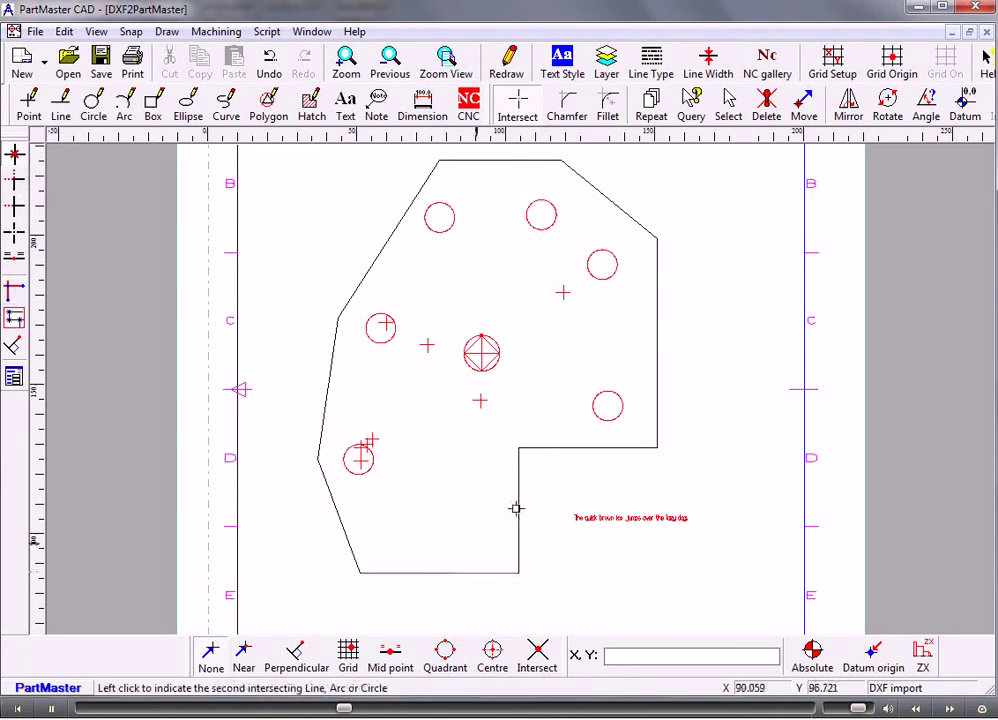
click(657, 409)
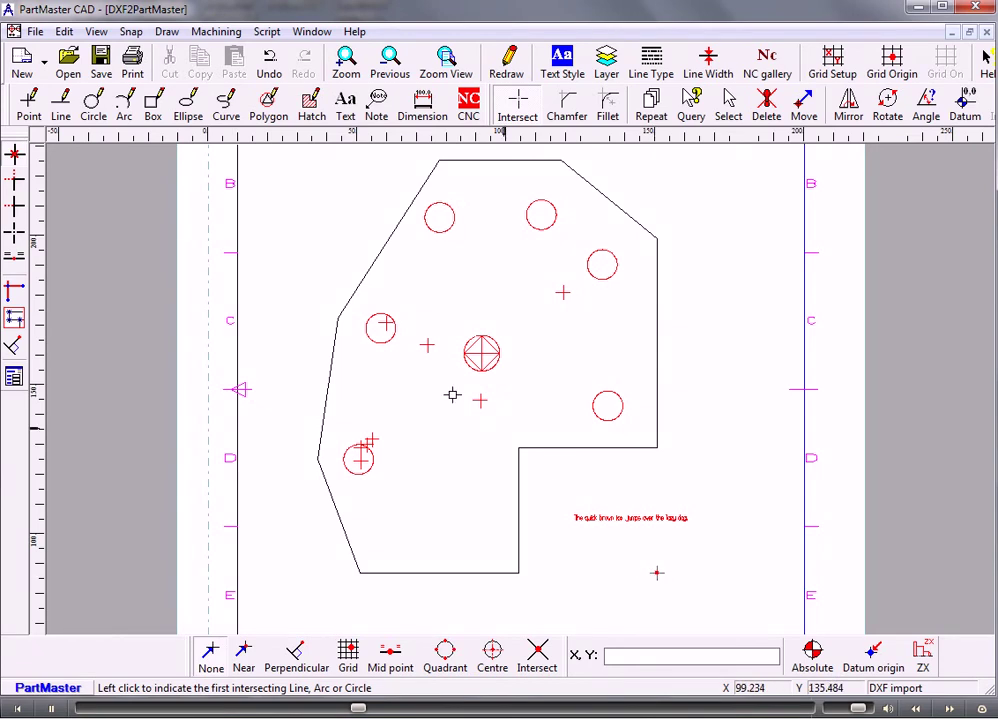
Place the NC datum on the intersection point at the plate's missing lower-right corner, snapping to the nearest point.
scroll(367, 348, down, 2)
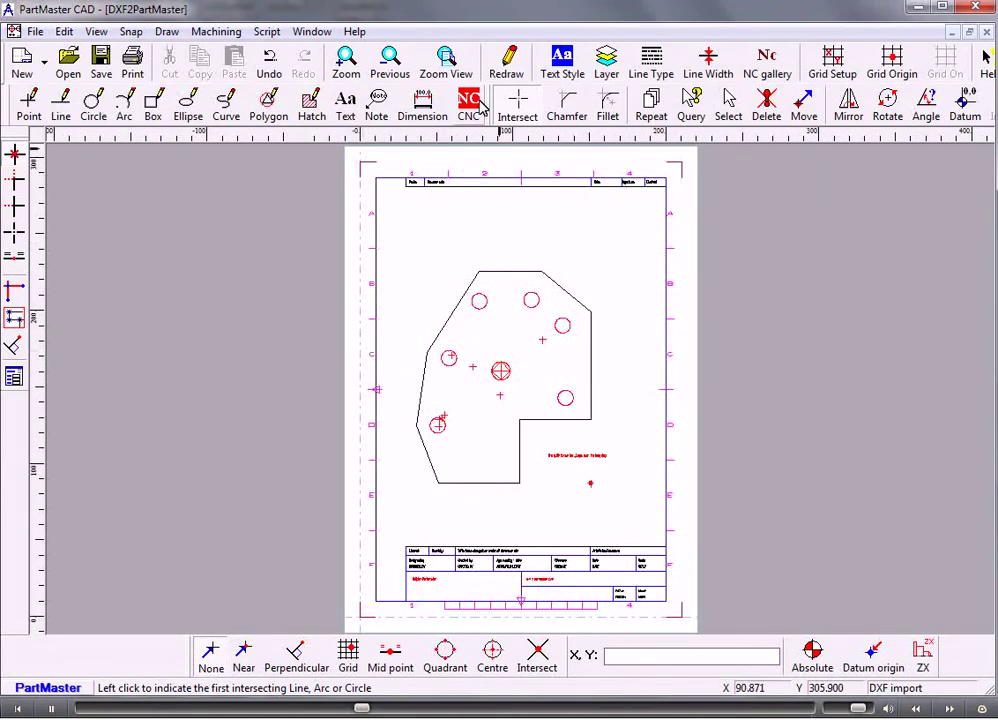
click(469, 101)
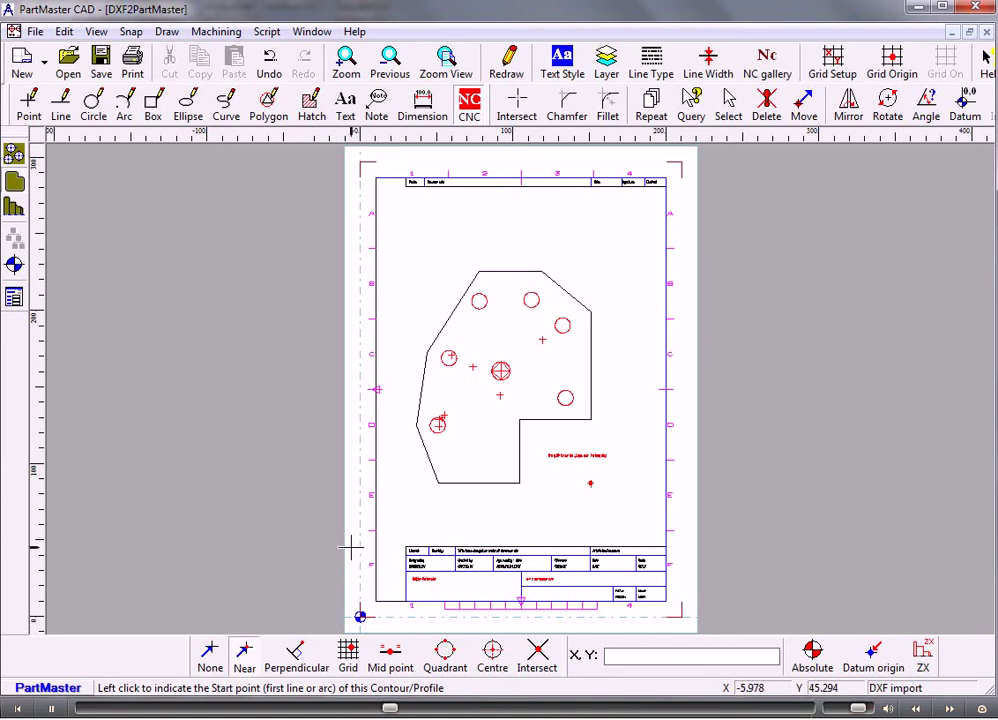
scroll(400, 440, up, 3)
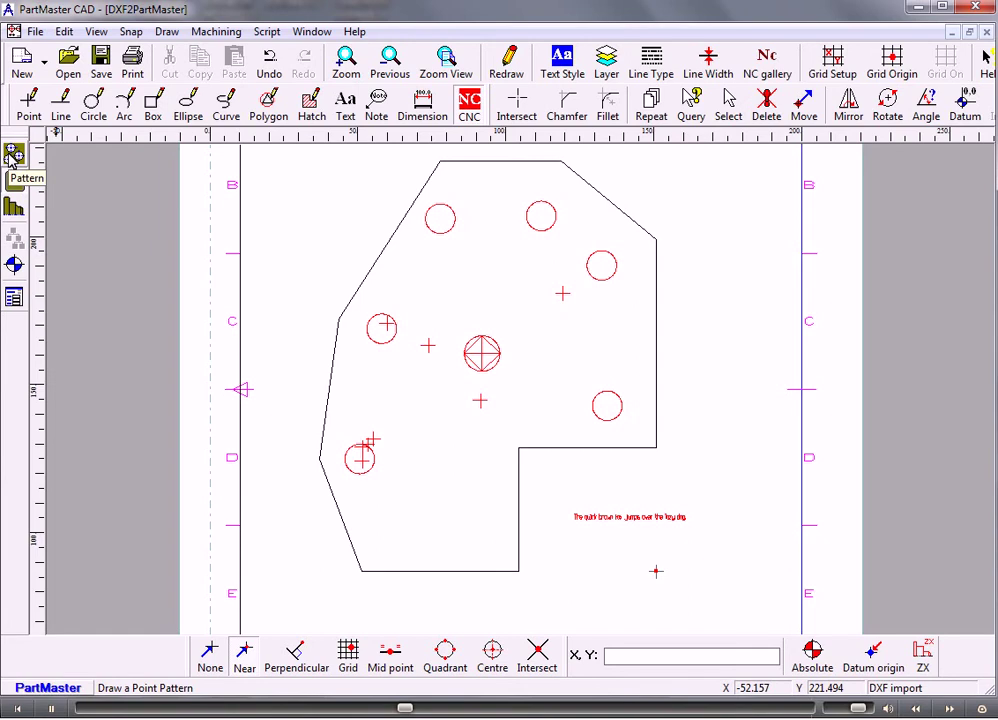
click(15, 266)
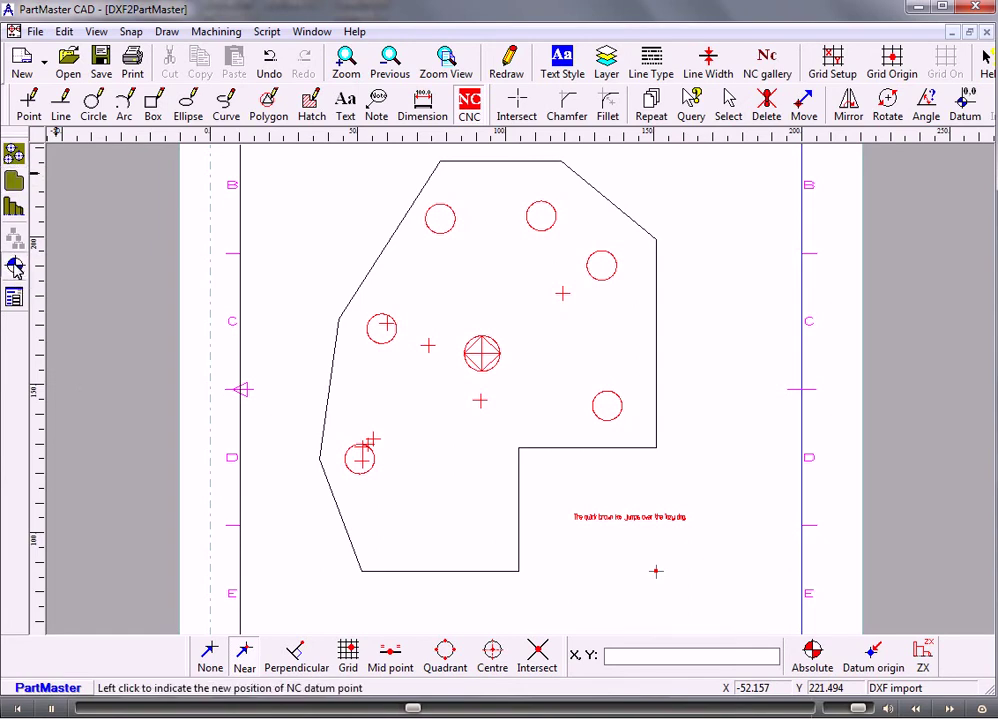
click(243, 655)
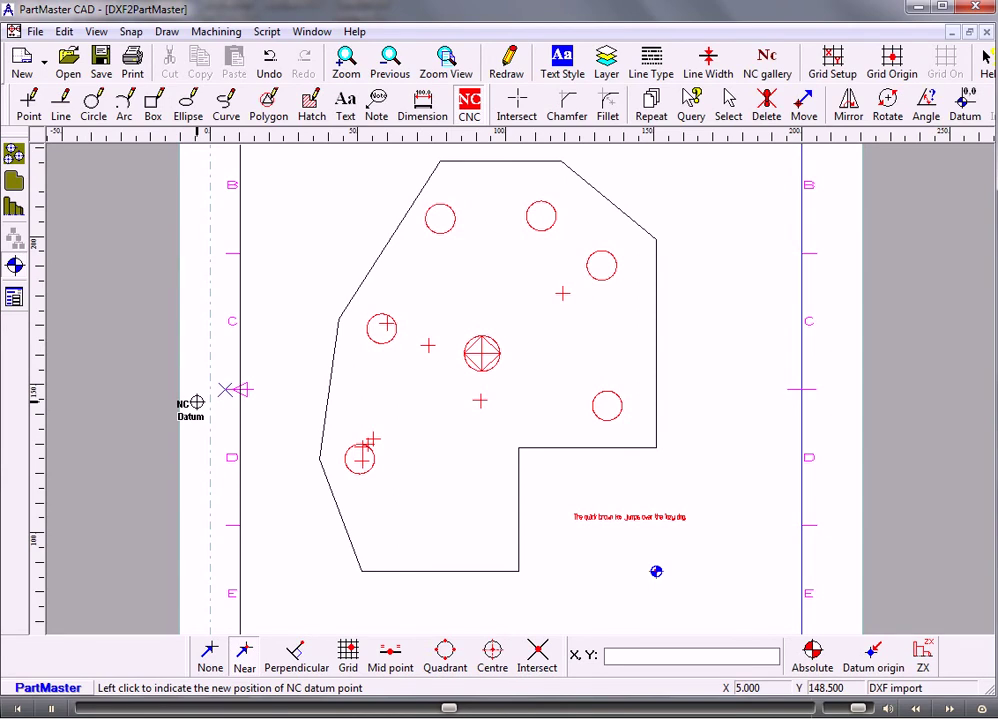
click(230, 322)
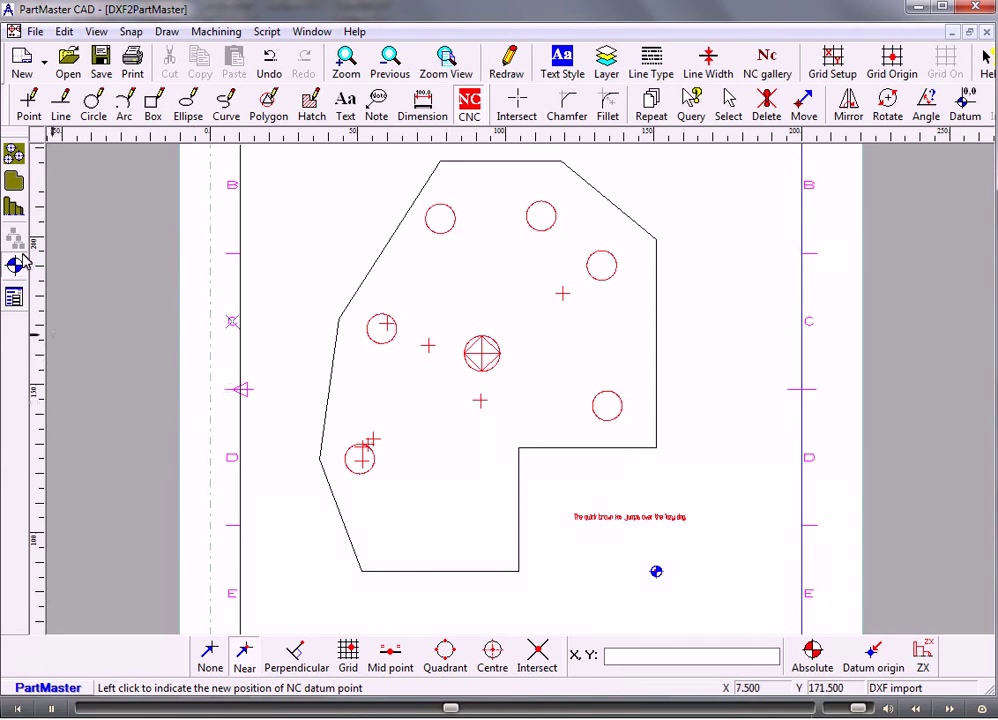
Start an NC contour of the plate outline from its lowest horizontal edge.
click(15, 182)
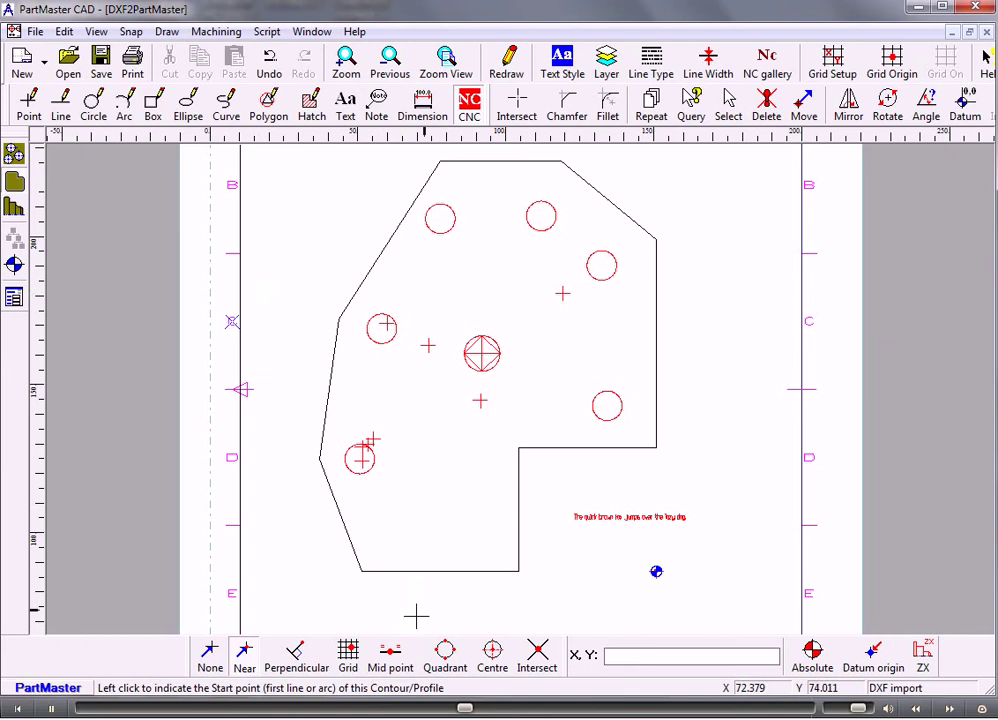
click(472, 572)
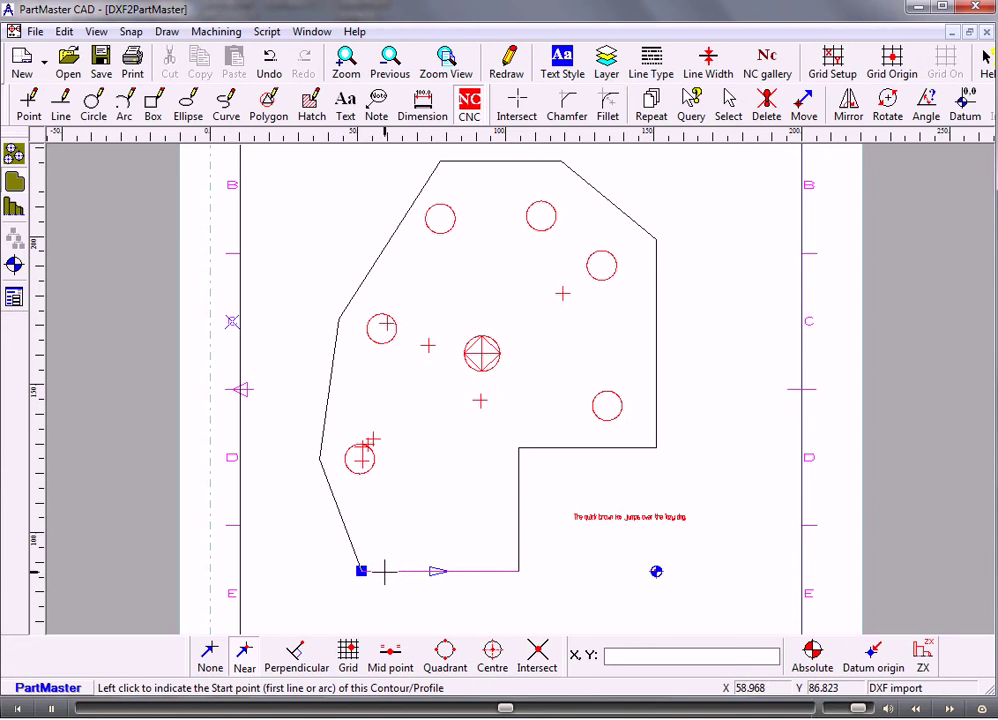
click(469, 571)
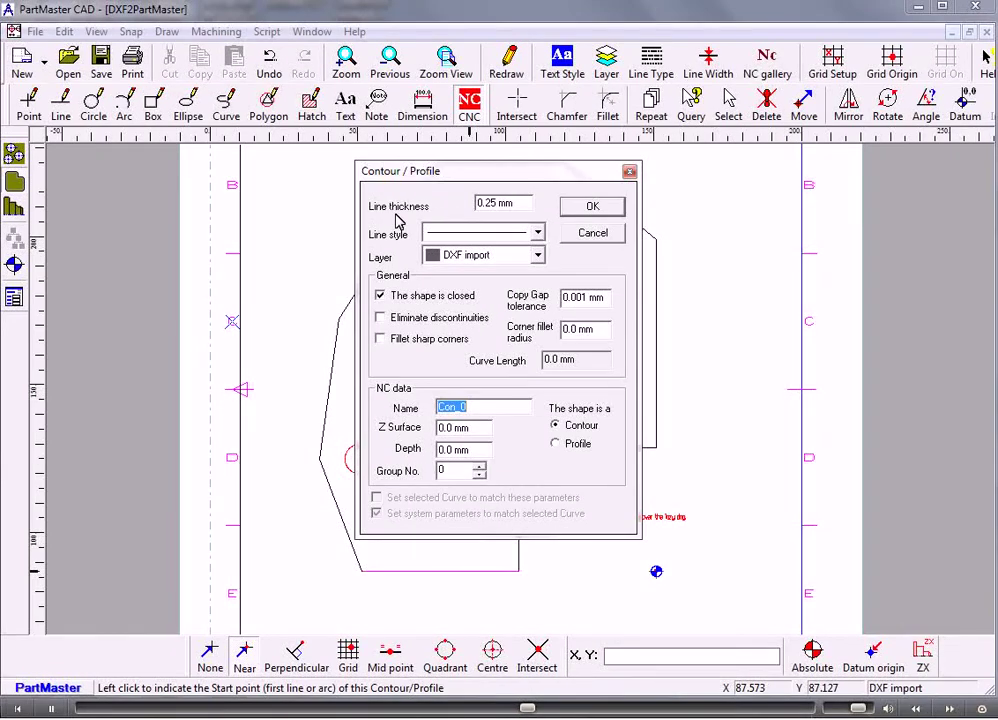
Set the contour's line thickness to 1 mm and depth to 15 mm, and create it as a closed contour.
drag(519, 203, 439, 207)
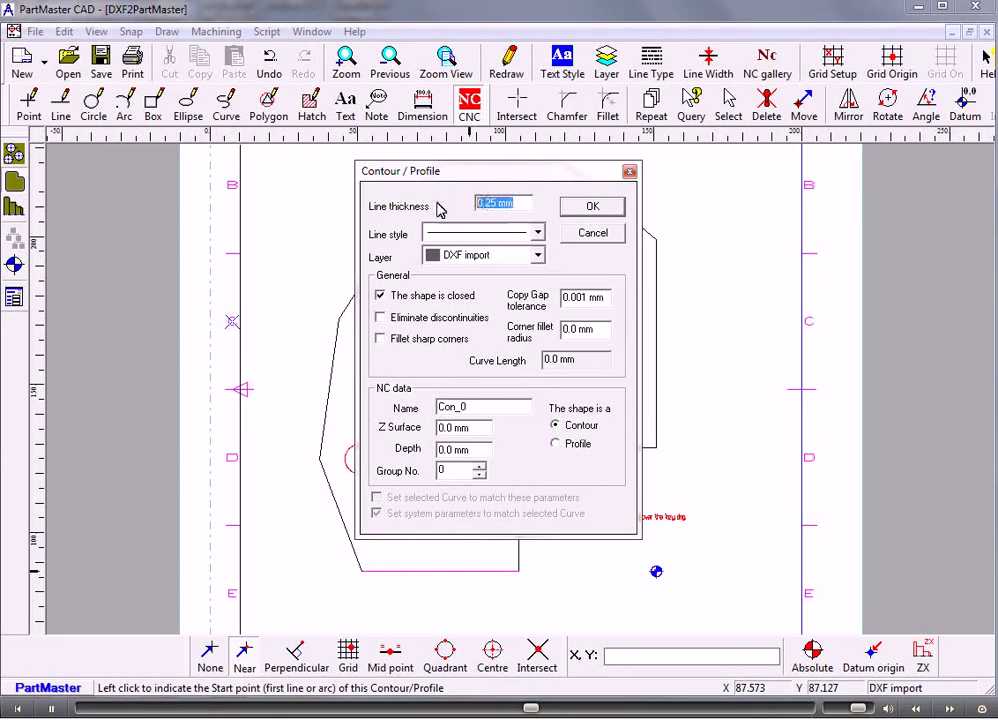
text(1)
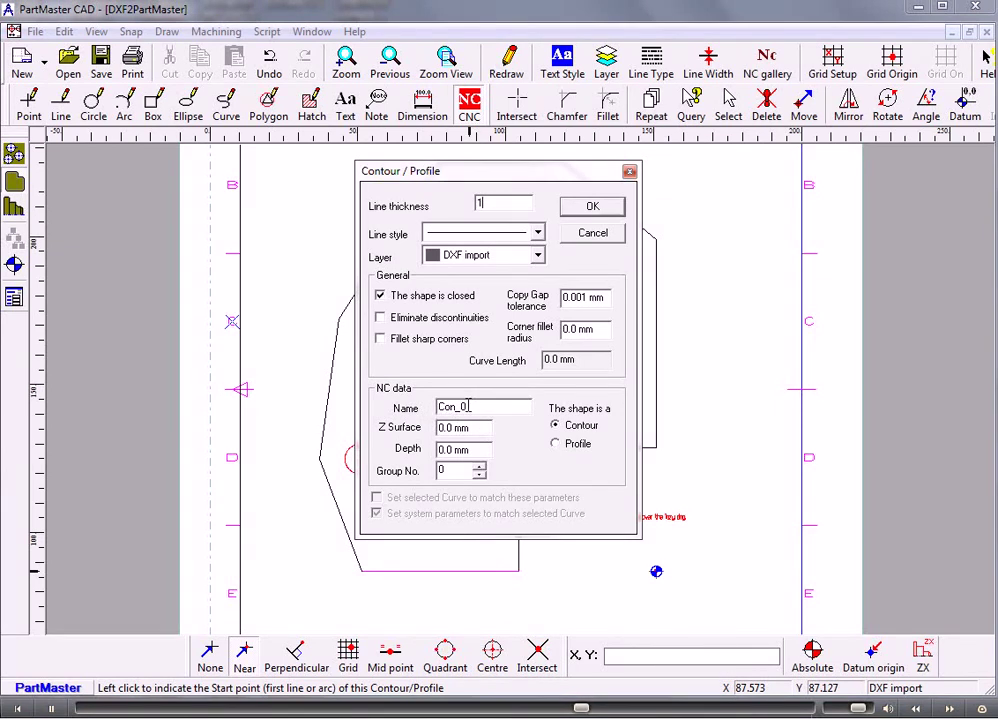
drag(481, 407, 408, 419)
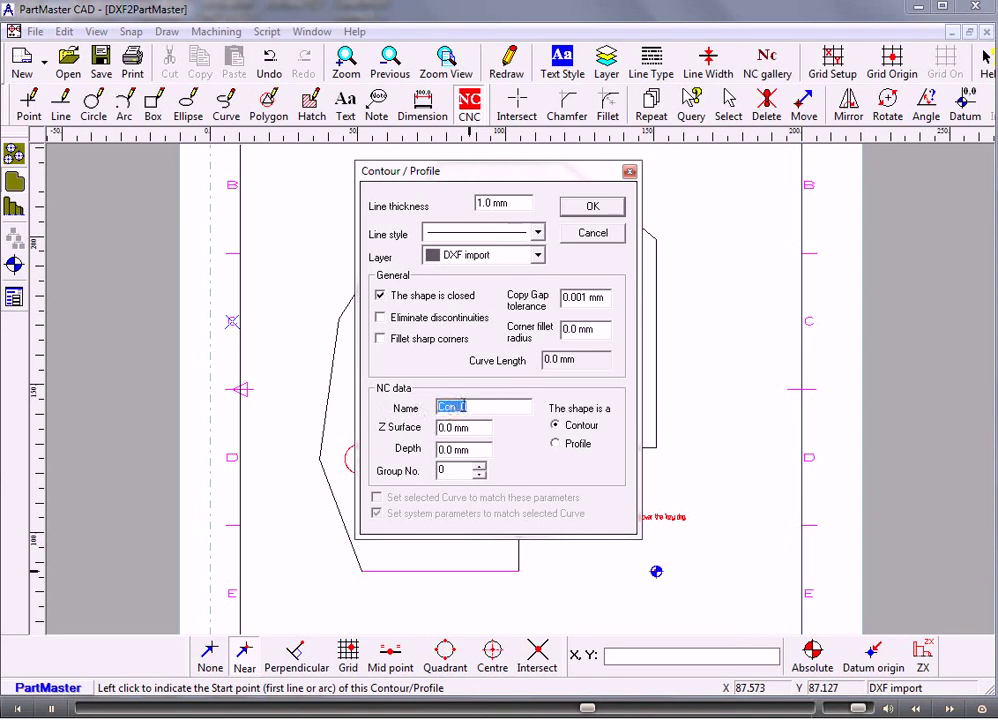
click(470, 406)
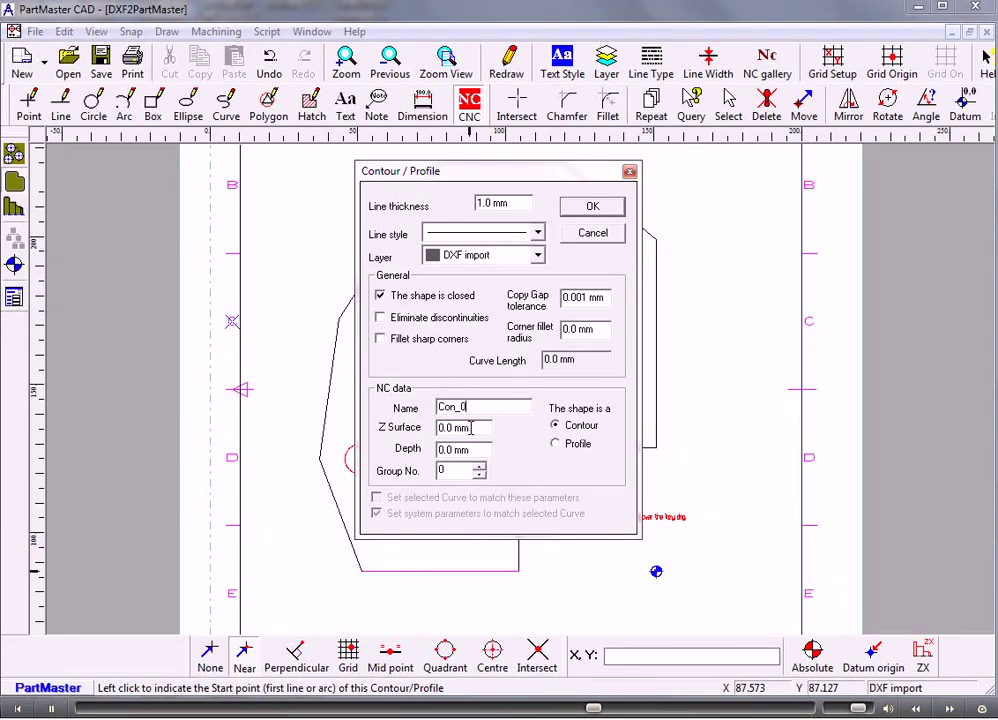
key(Tab)
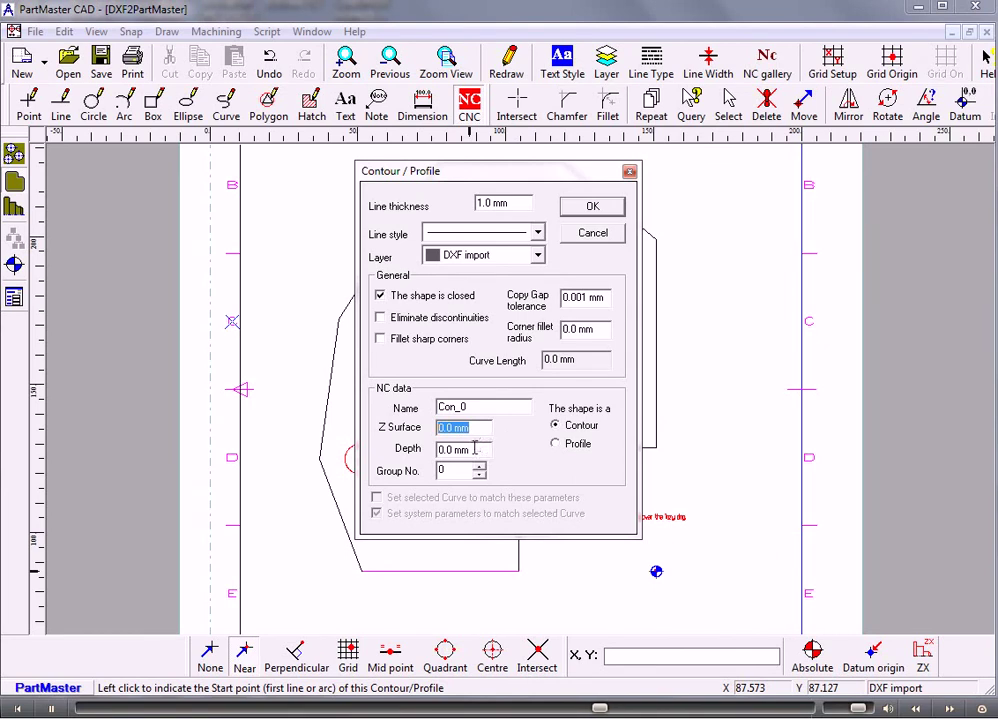
key(Tab)
text(15)
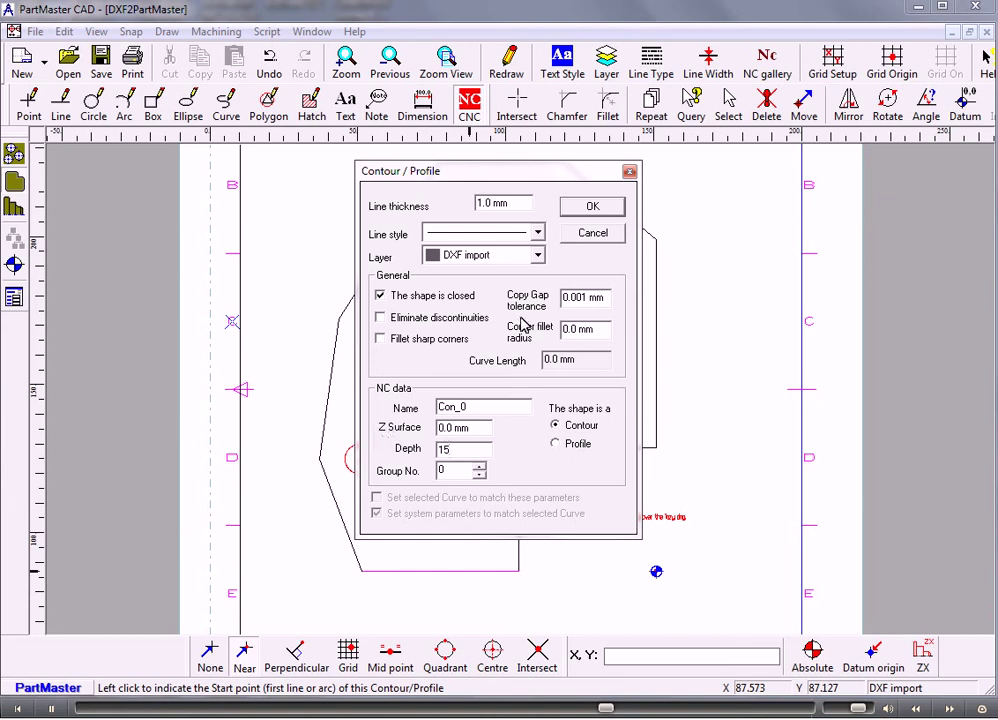
click(584, 209)
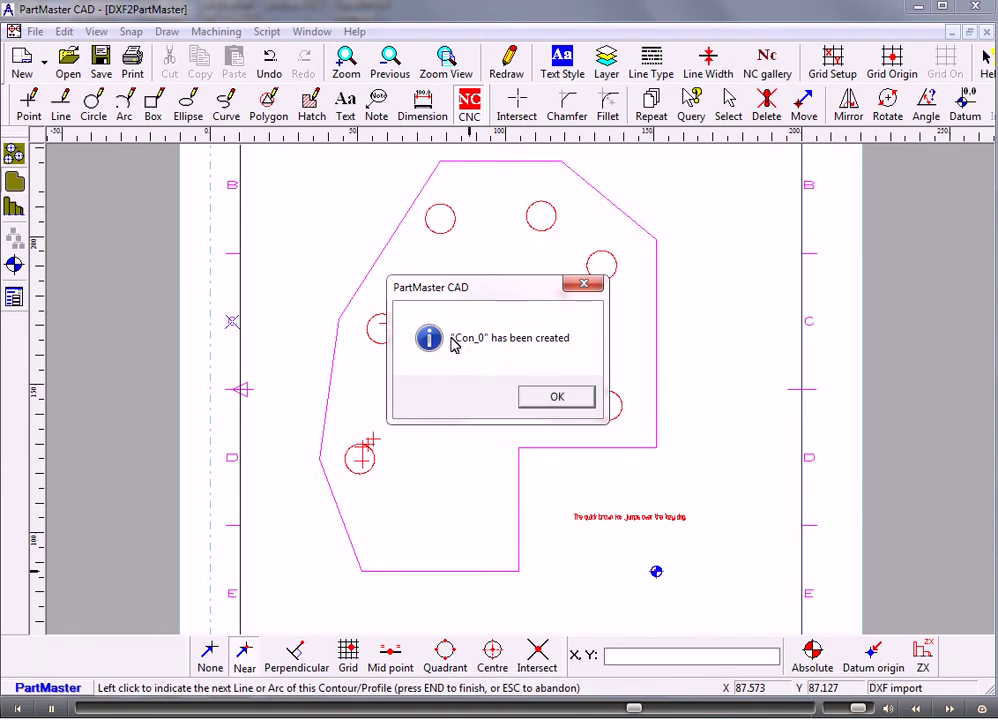
click(558, 398)
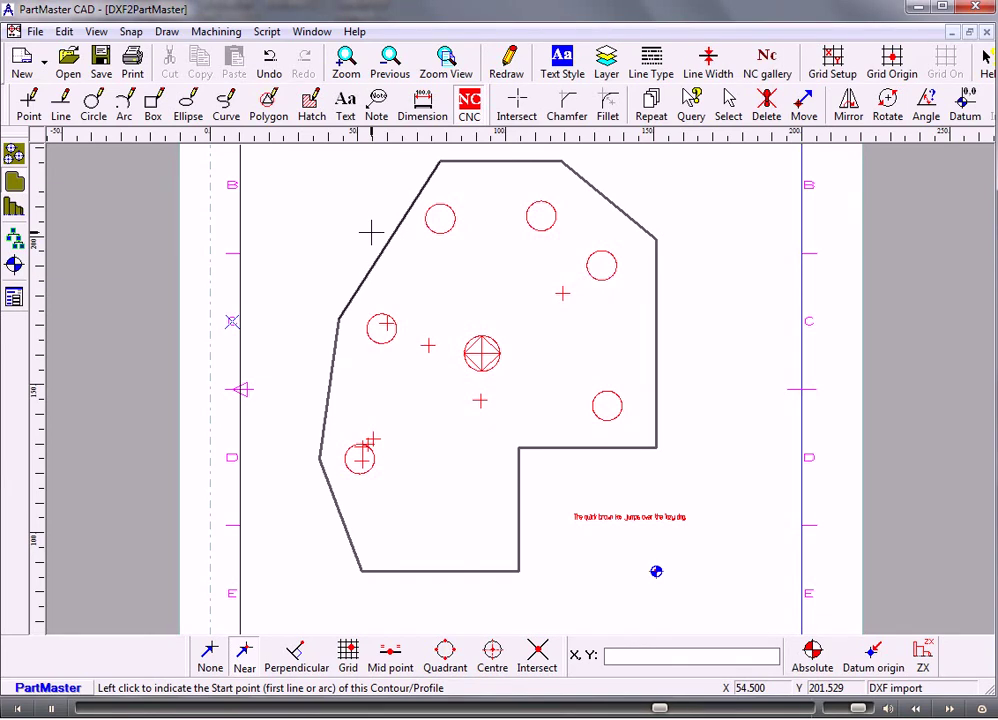
Start an NC point pattern at the centre of the plate's upper-left hole and set its depth to 10 mm.
click(14, 155)
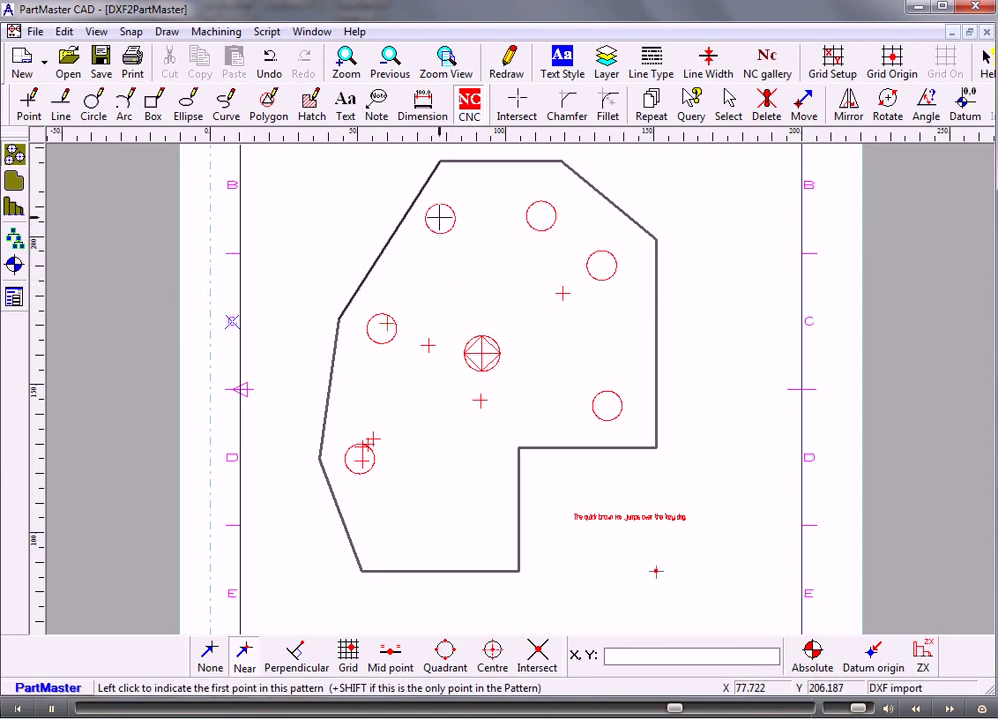
shift+click(440, 218)
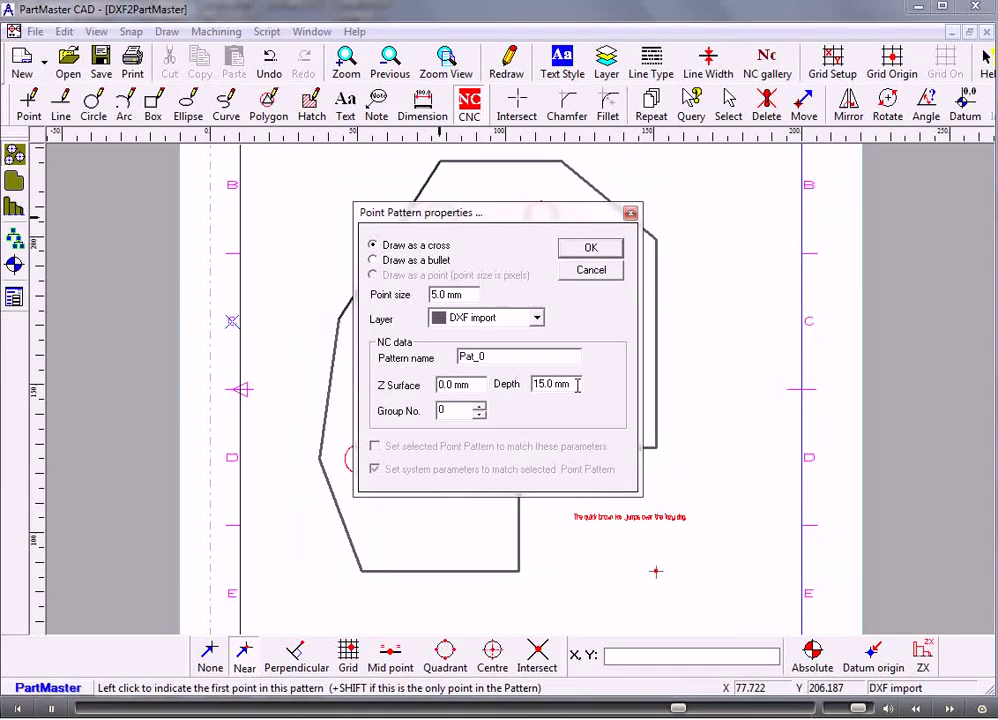
drag(577, 385, 535, 384)
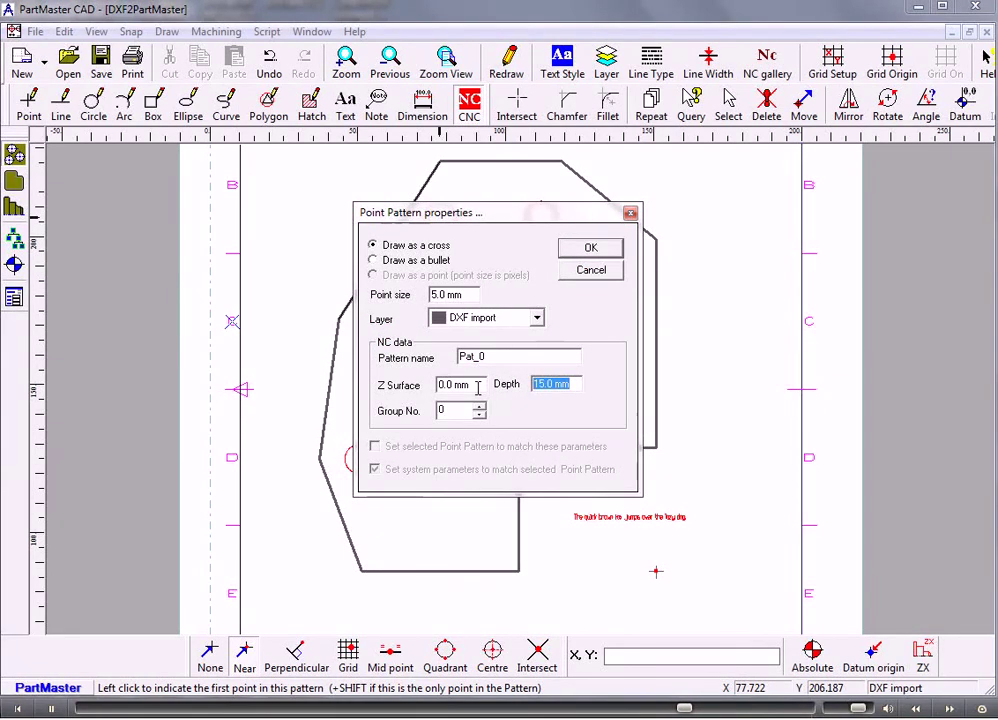
text(10)
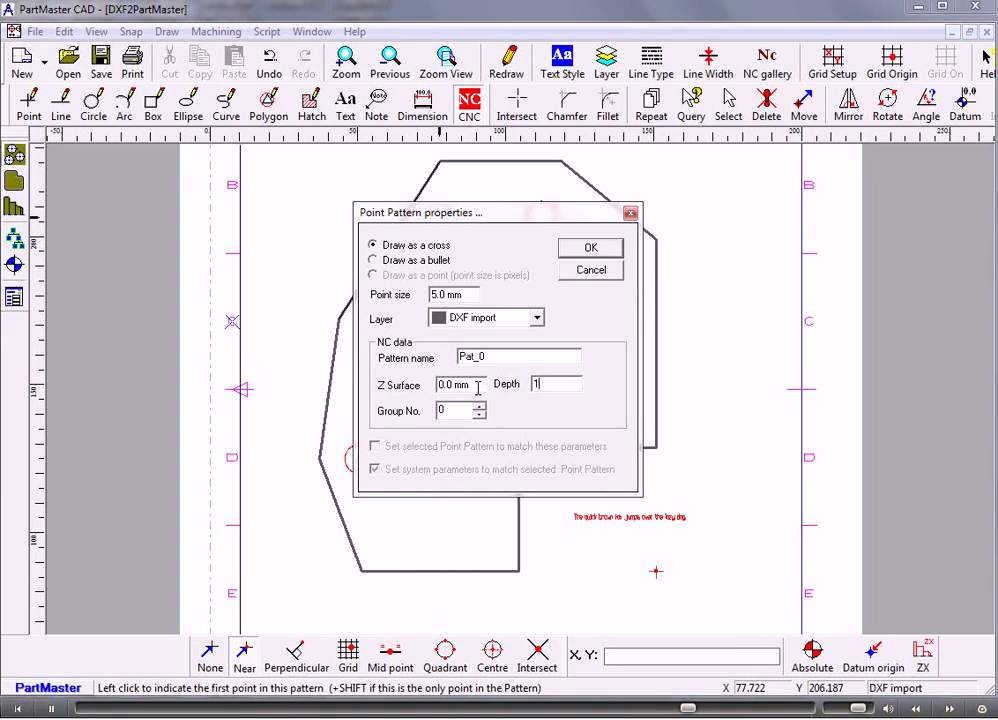
click(588, 250)
Add the centres of the two upper-right holes, the lower-right hole and the lower-left hole to the point pattern, going clockwise.
click(545, 232)
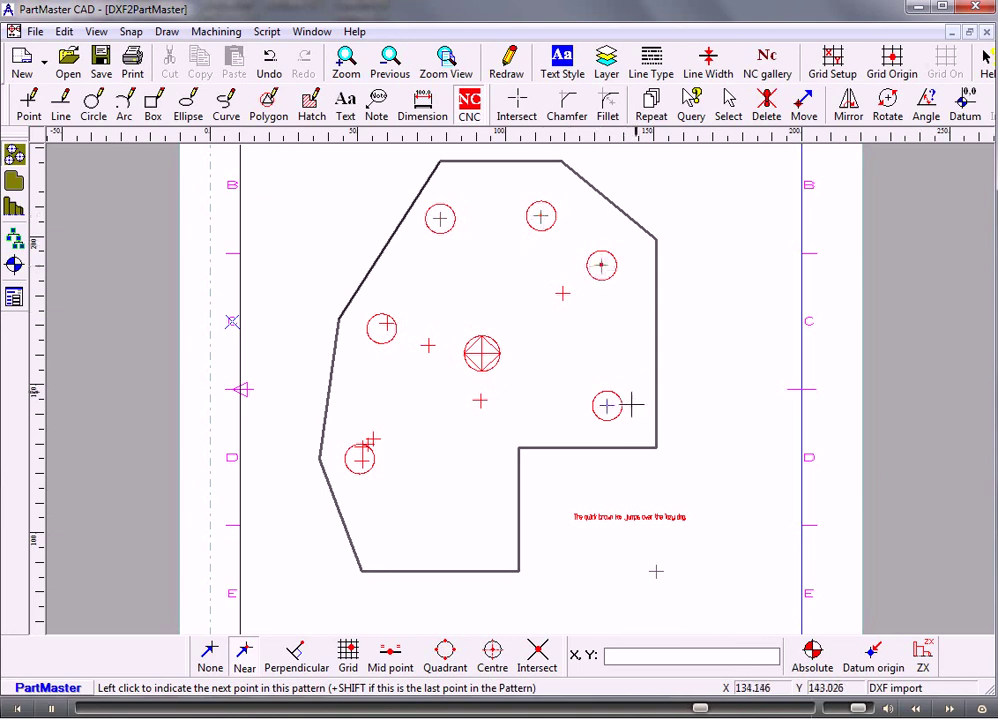
click(605, 406)
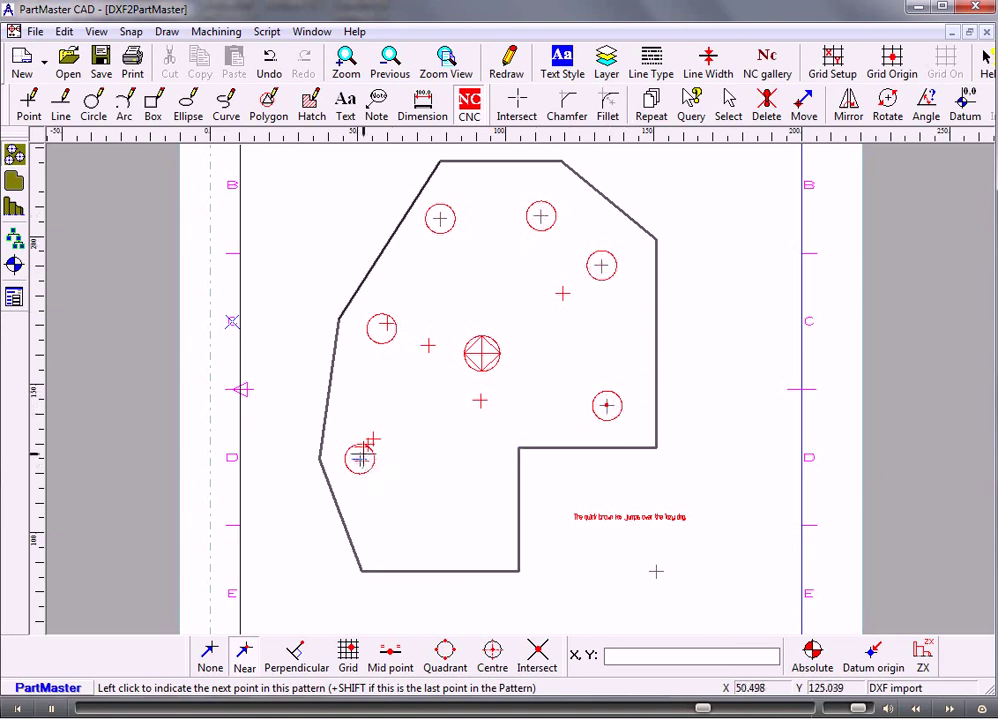
scroll(360, 460, up, 1)
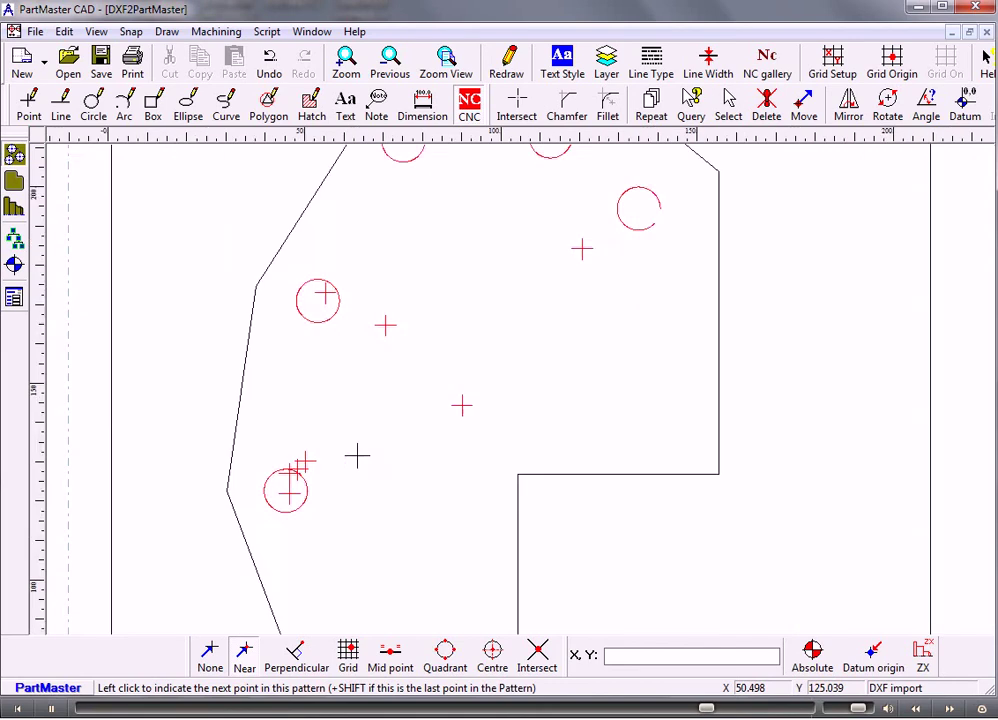
scroll(357, 456, up, 4)
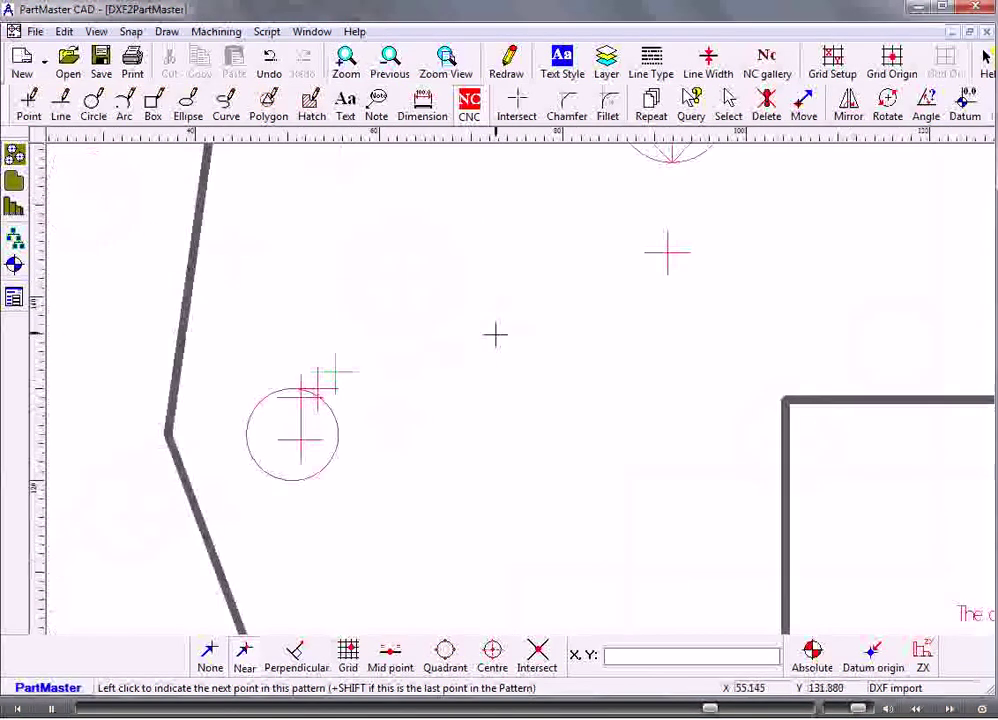
scroll(496, 335, up, 1)
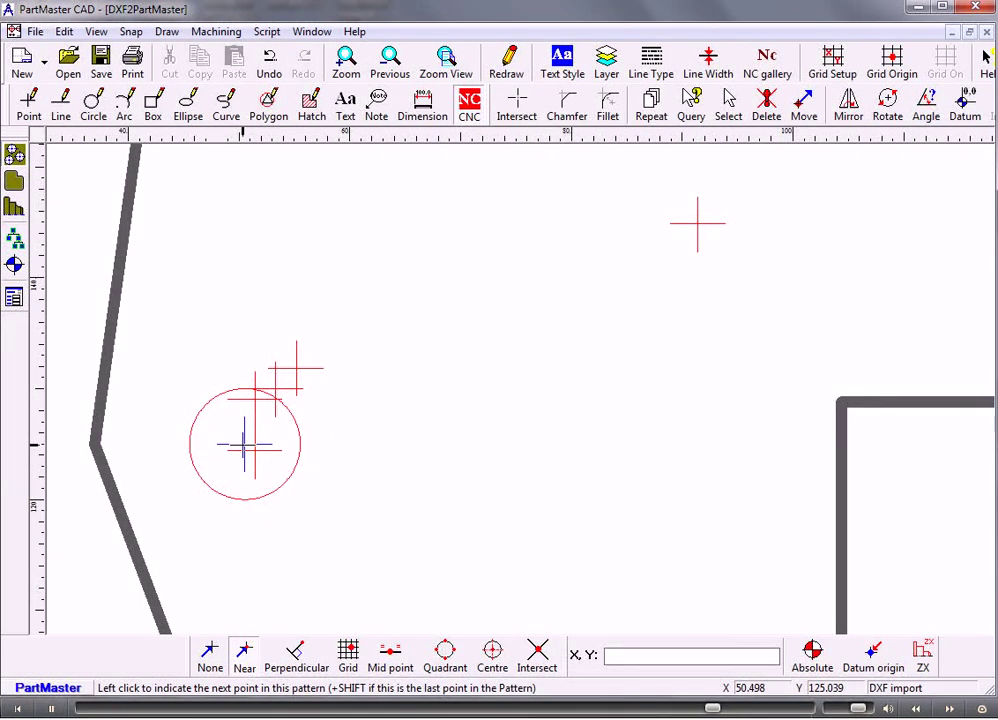
Finish the point pattern with the centre of the hole near the plate's middle-left corner as its last point.
scroll(290, 355, down, 3)
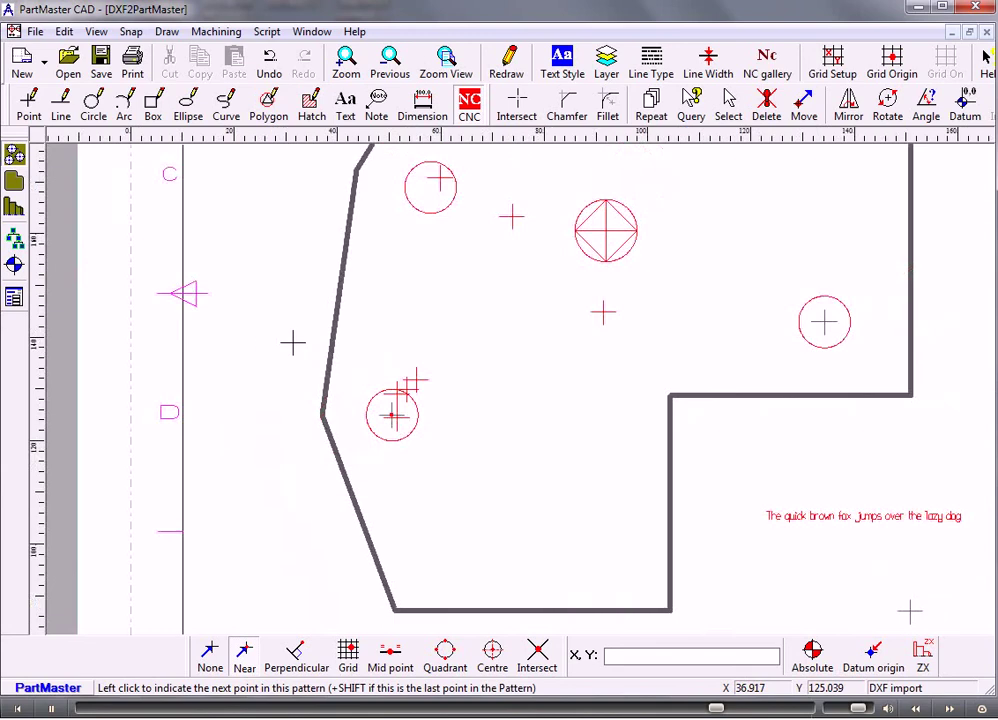
scroll(388, 285, down, 1)
mouse_move(360, 301)
middle_down()
mouse_move(287, 439)
mouse_move(258, 450)
middle_up()
scroll(270, 437, up, 6)
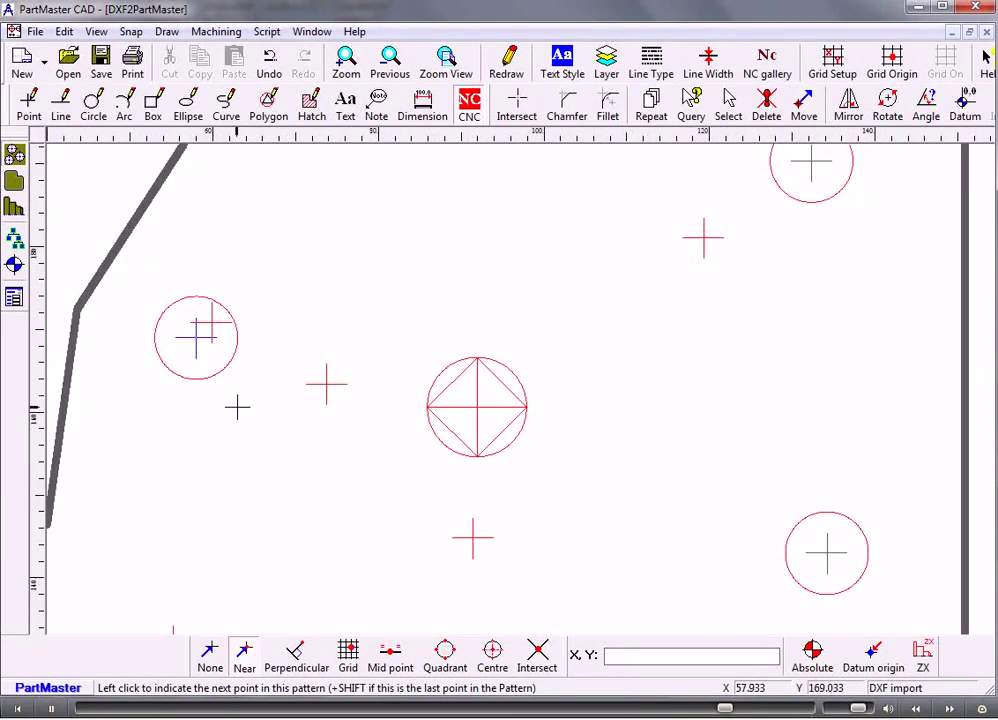
shift+click(197, 338)
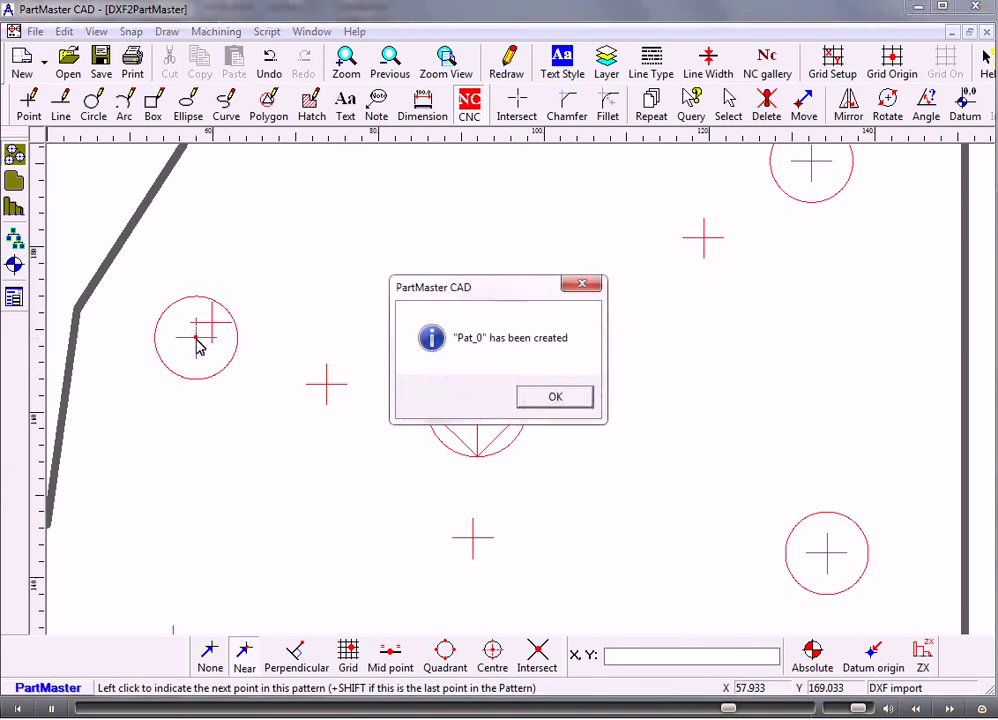
click(572, 400)
Start a second point pattern at the loose cross below the two upper-right holes and set its depth to 7 mm.
scroll(537, 388, down, 2)
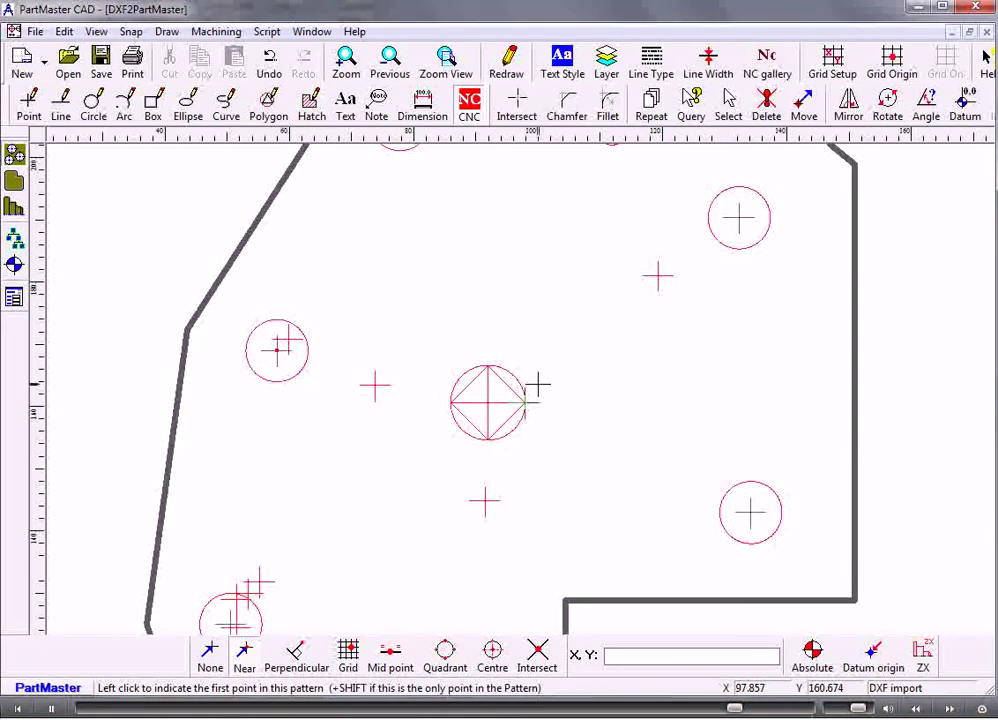
scroll(538, 382, down, 1)
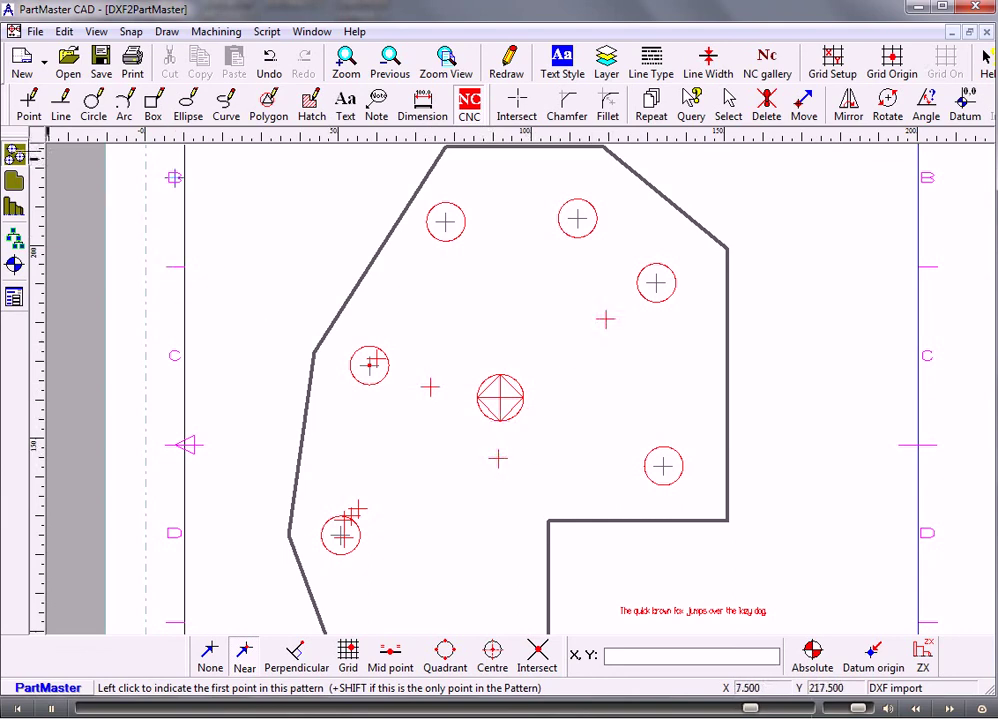
shift+click(605, 319)
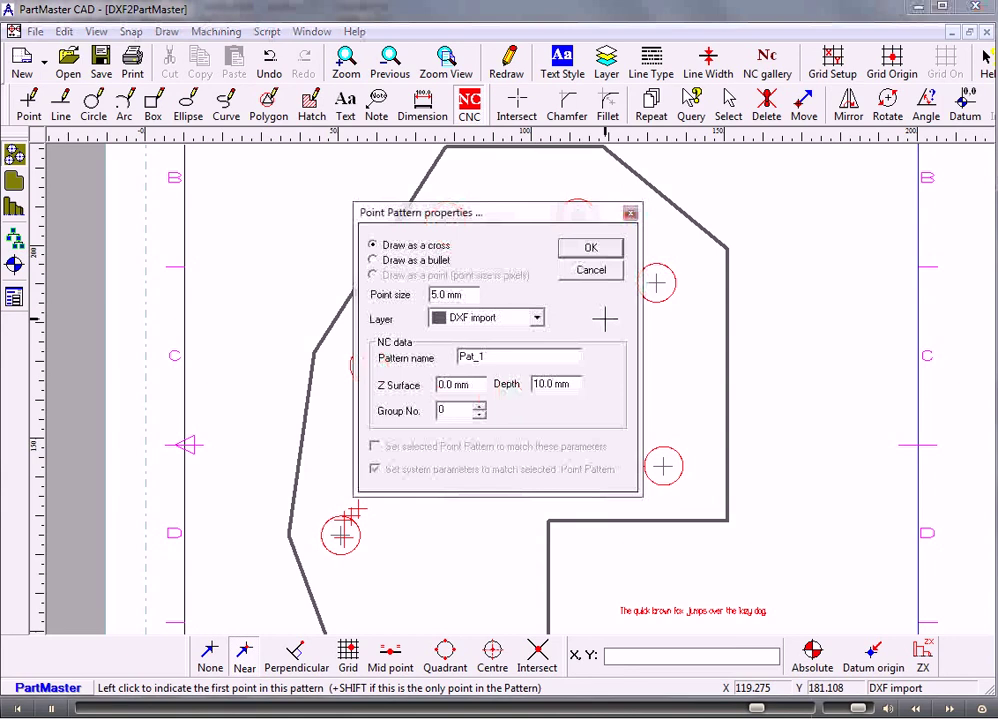
drag(570, 392, 533, 385)
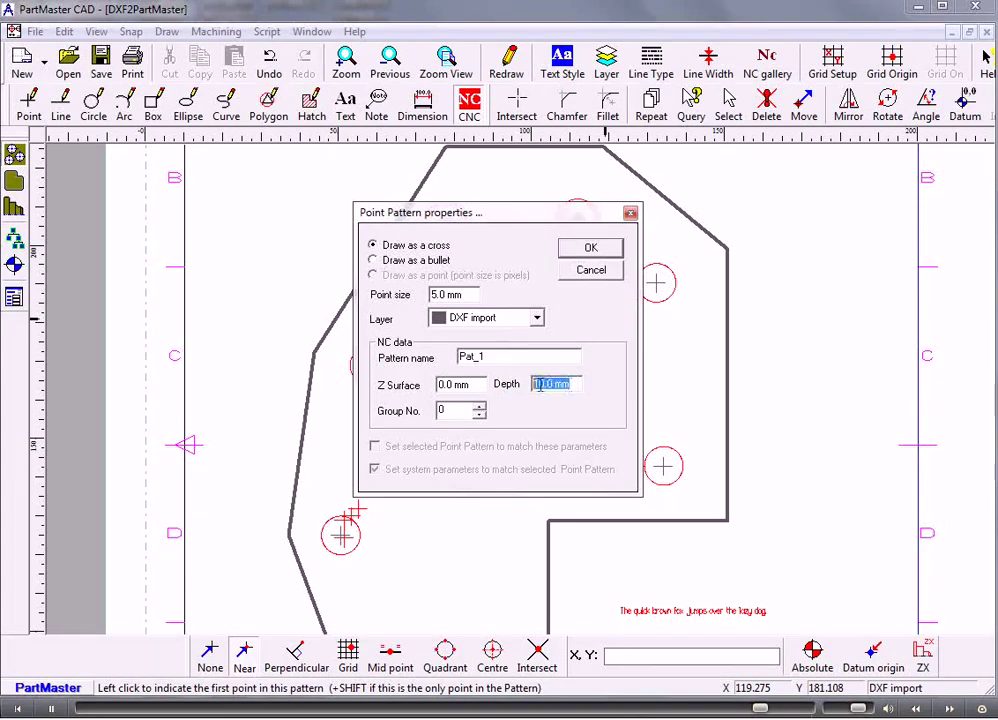
text(7)
click(589, 249)
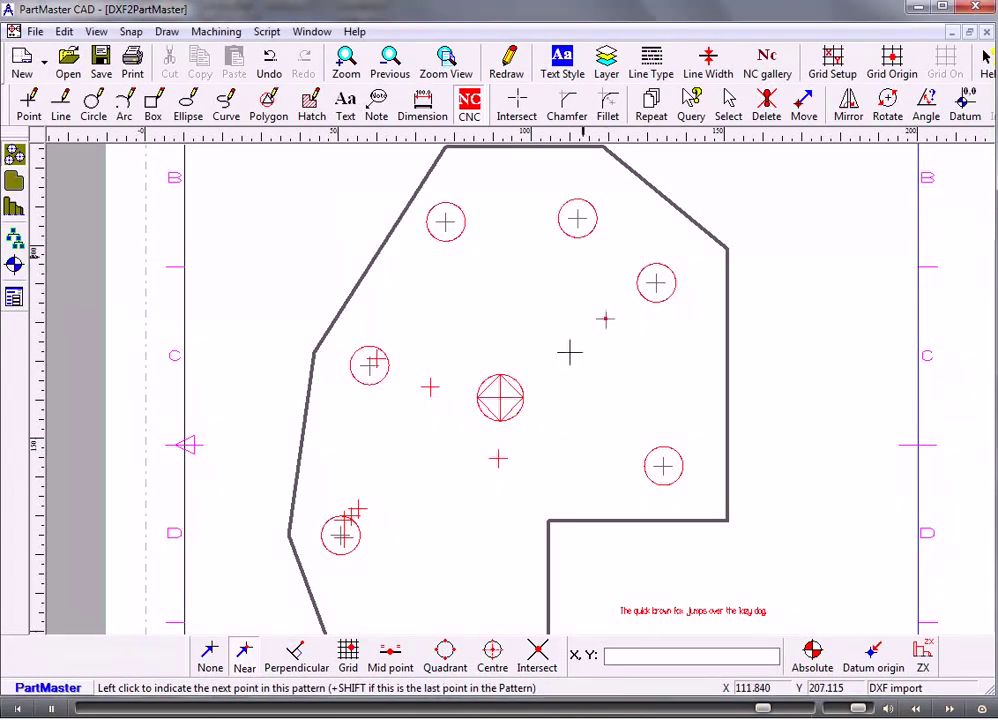
Add the cross below the central circle to the pattern and finish it at the cross left of that circle.
click(496, 459)
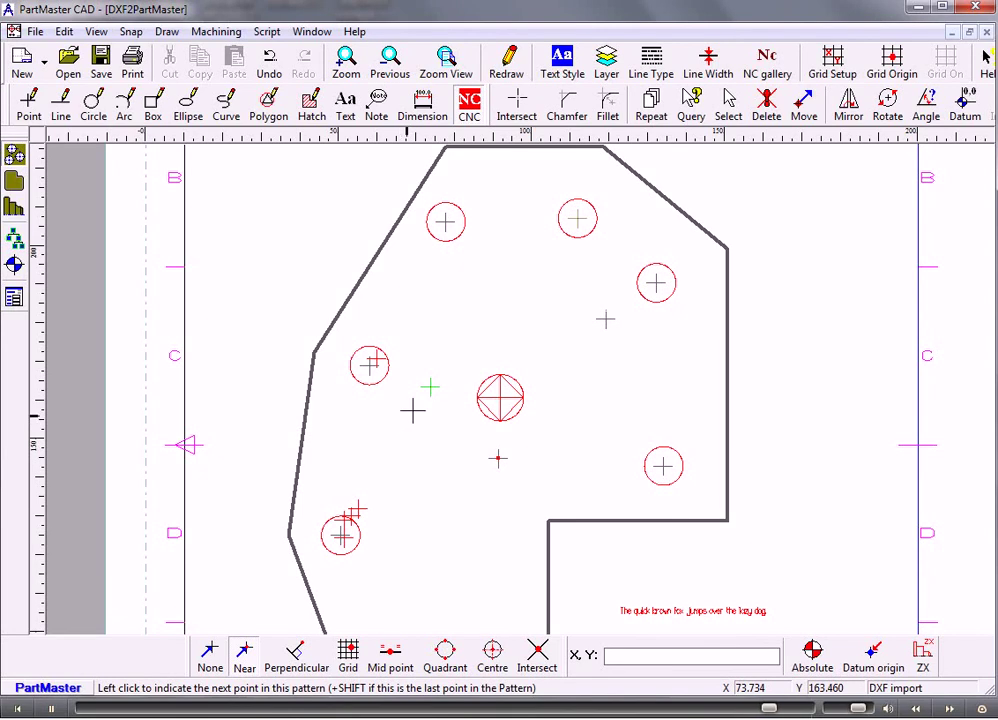
shift+click(432, 390)
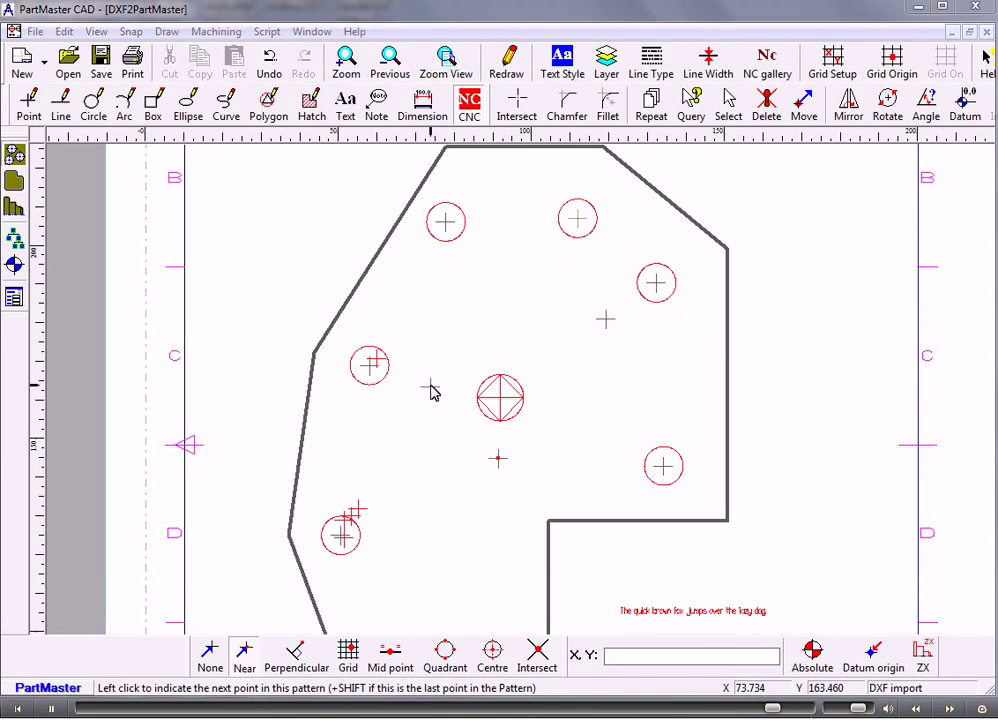
click(547, 399)
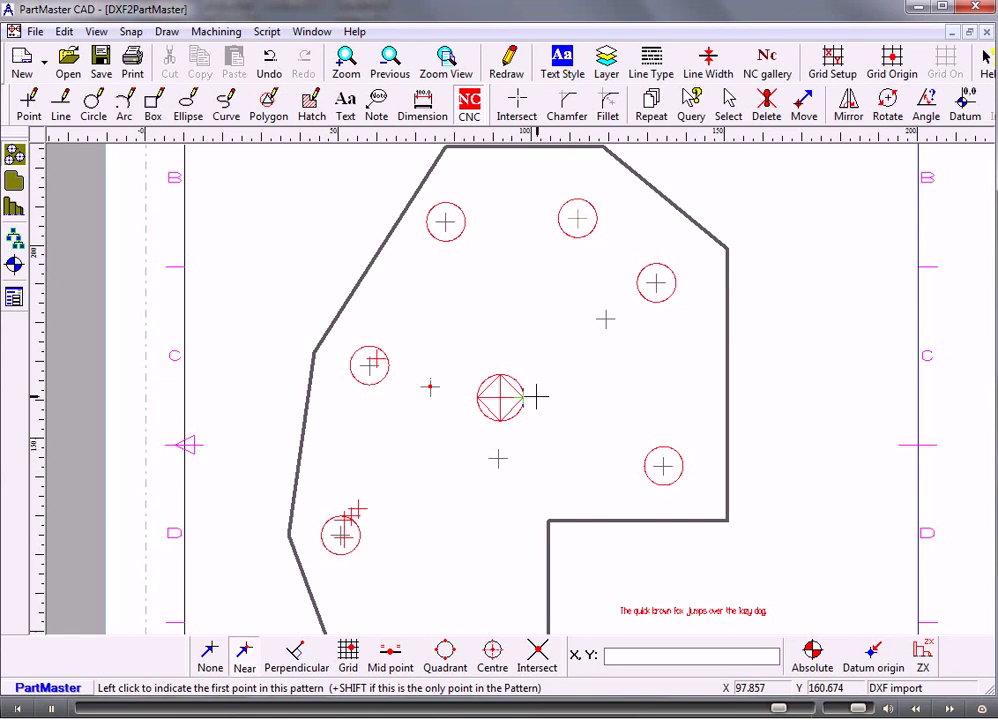
scroll(330, 350, down, 2)
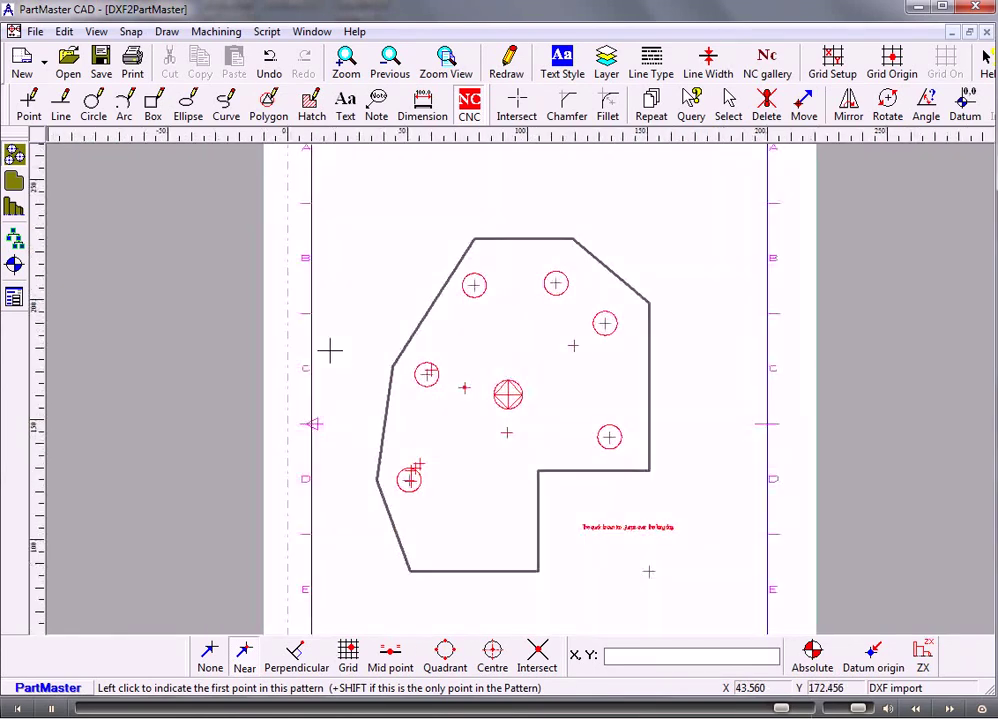